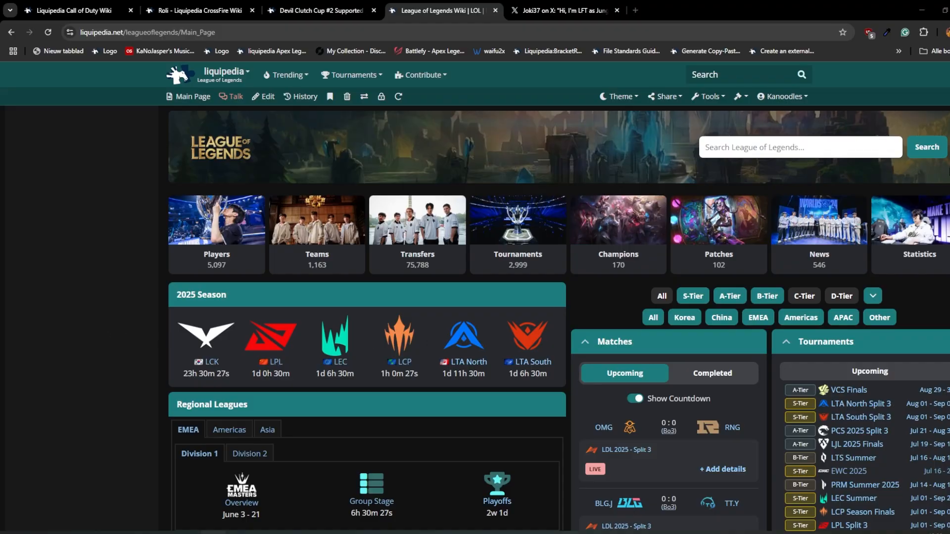
Go from the main page's transfers list to the May 2025 player transfers page and open its source for editing.
scroll(559, 317, down, 9)
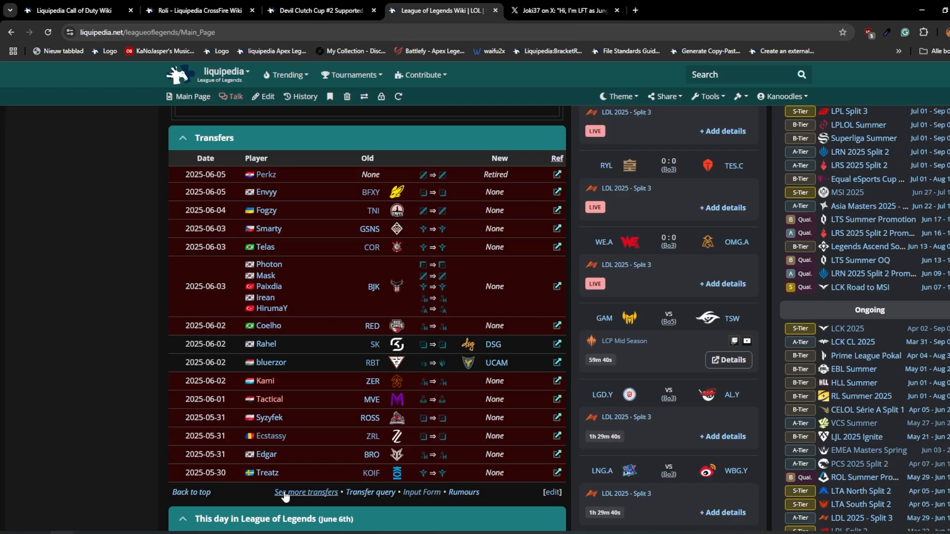
click(309, 495)
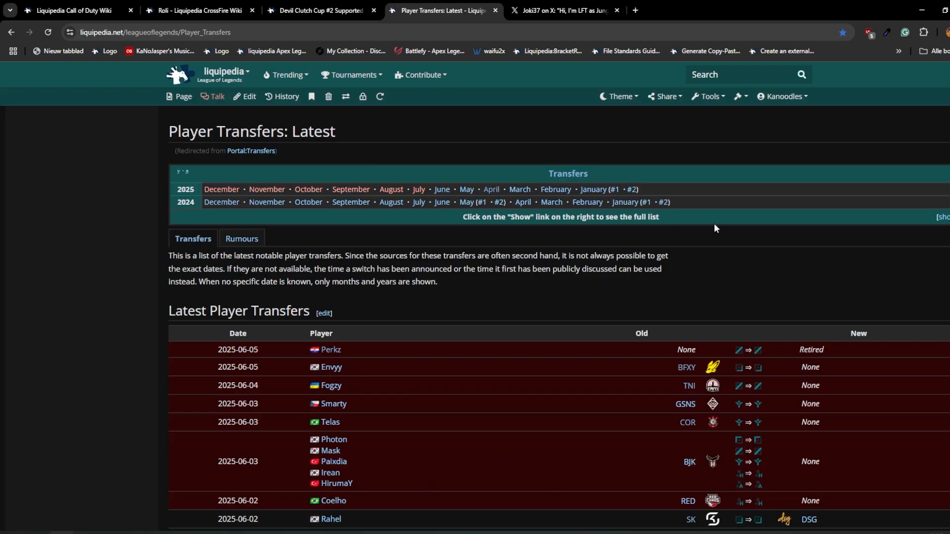
click(465, 191)
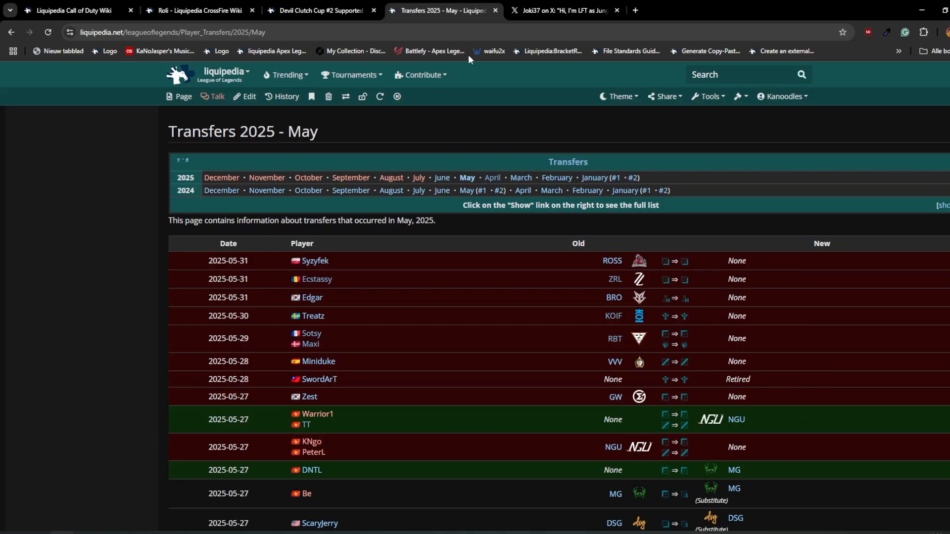
drag(232, 32, 360, 34)
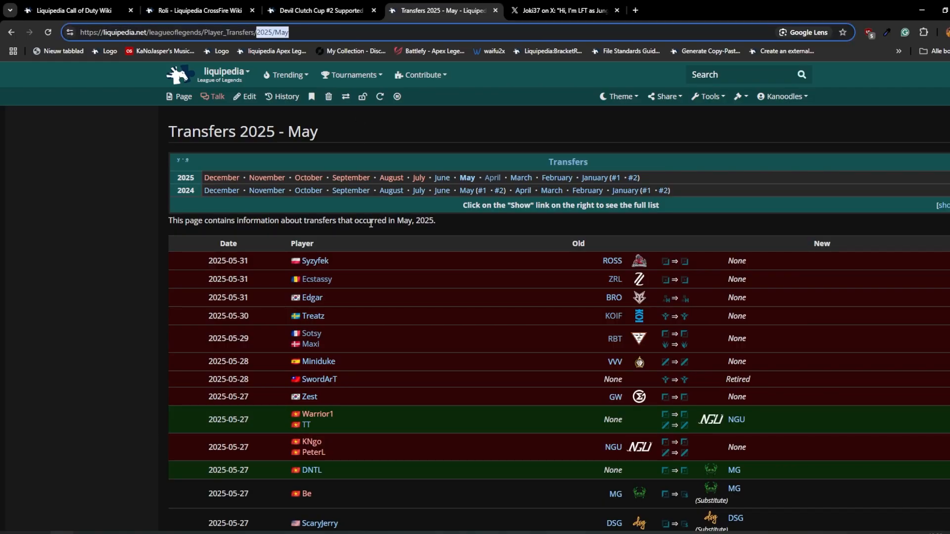
click(246, 102)
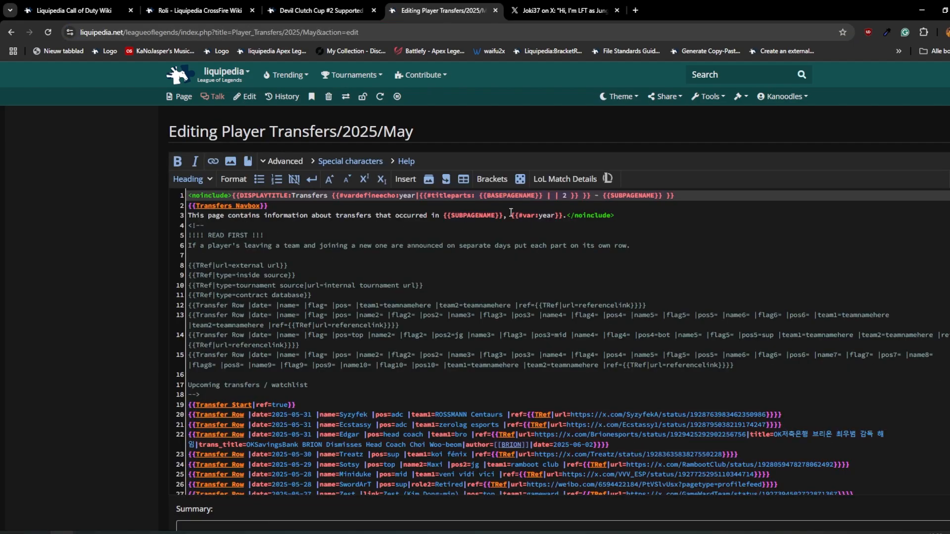
Examine the page header code, the "READ FIRST" note and the commented TRef and Transfer Row templates above the transfer list.
drag(707, 192, 56, 154)
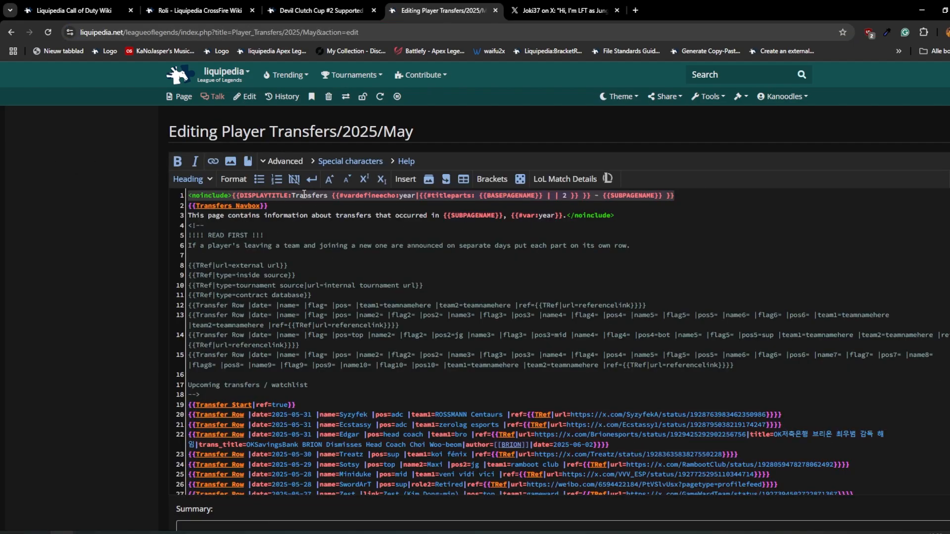
scroll(255, 201, down, 1)
scroll(255, 200, up, 1)
drag(192, 234, 306, 237)
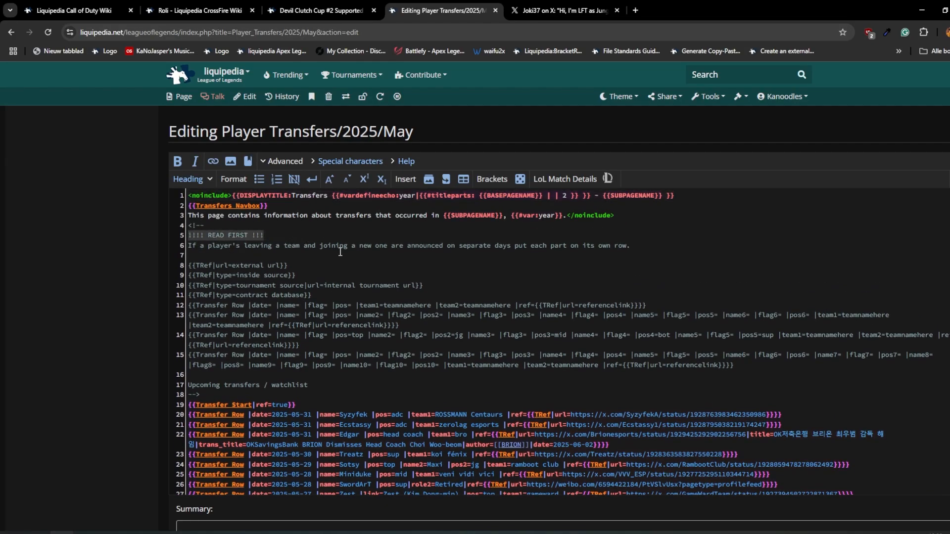
drag(244, 246, 508, 251)
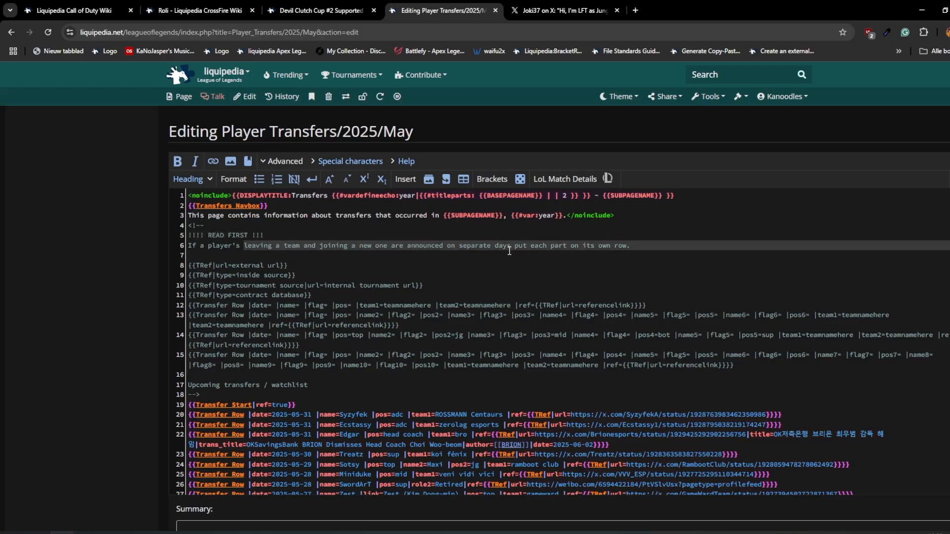
drag(326, 345, 161, 263)
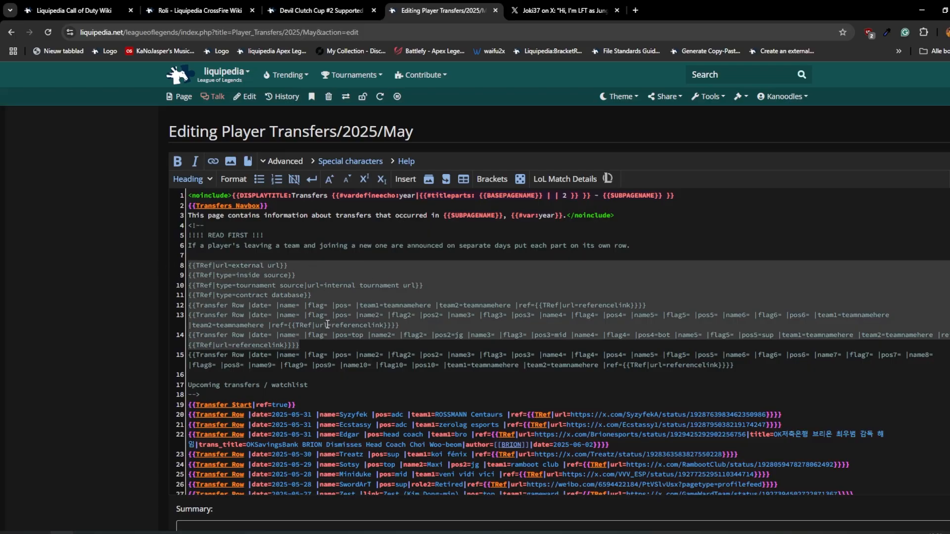
click(360, 341)
scroll(356, 341, down, 1)
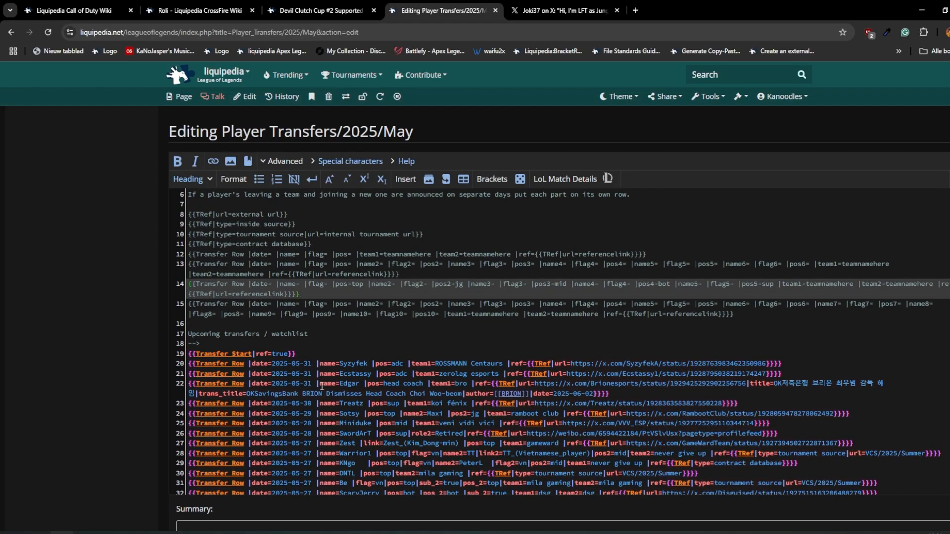
scroll(373, 403, down, 1)
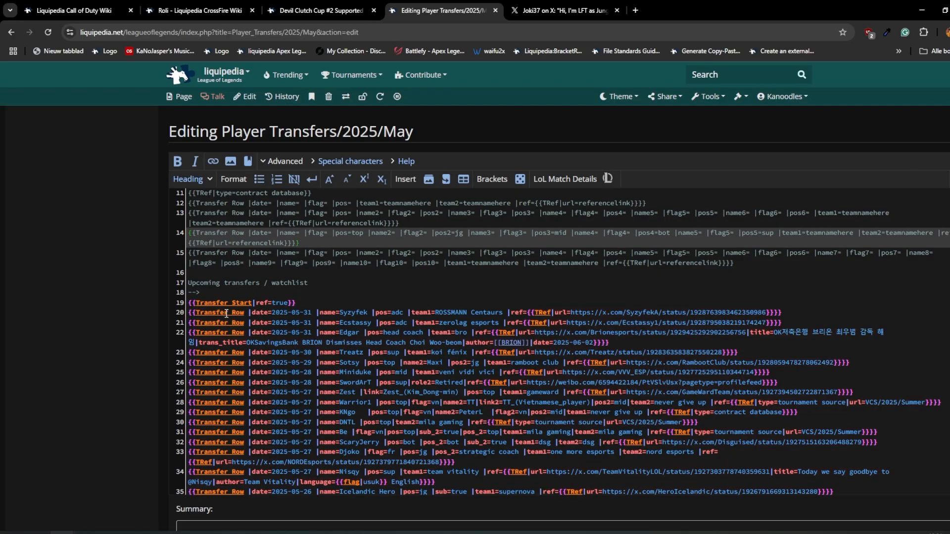
Examine the date, name, pos, team1 and ref parameters of the first Transfer Row entry, dated 2025-05-31.
drag(193, 313, 263, 312)
click(330, 303)
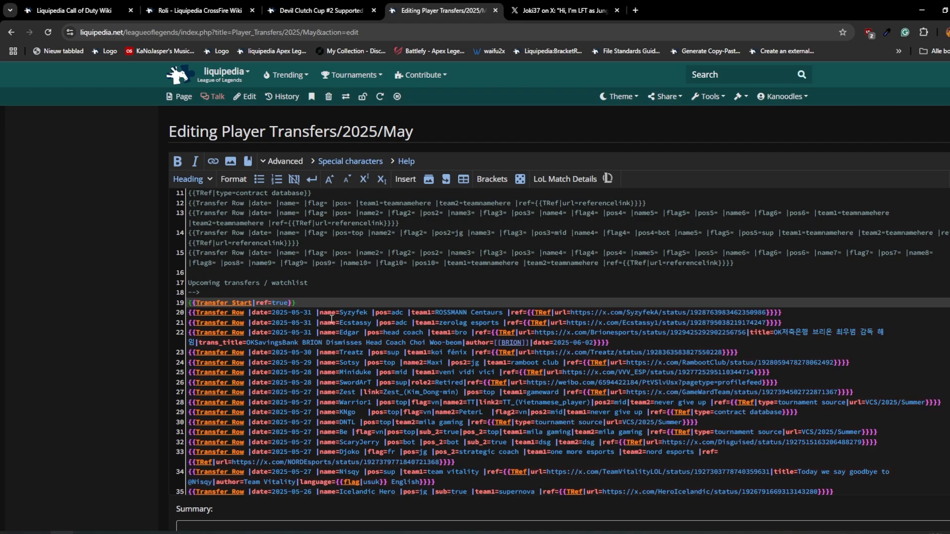
click(353, 312)
click(318, 313)
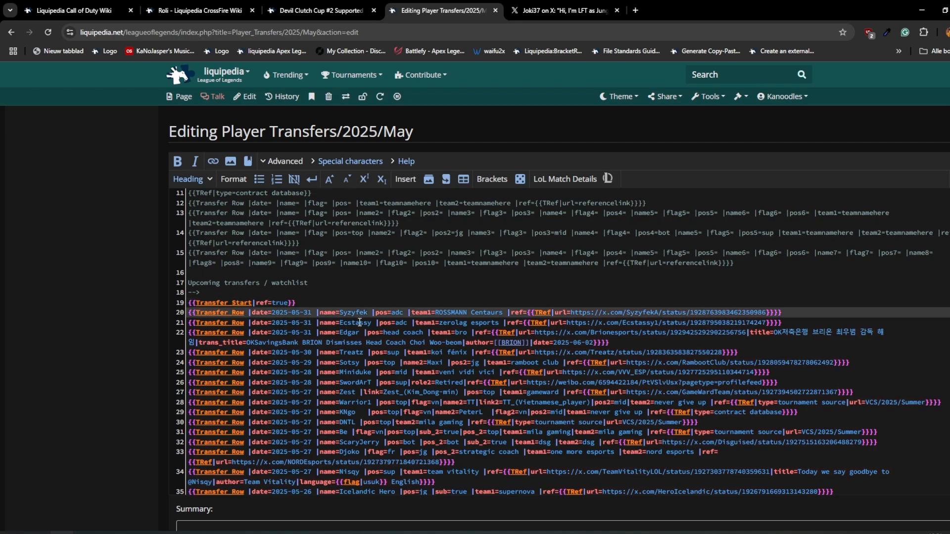
click(327, 313)
drag(314, 313, 365, 313)
click(391, 295)
click(379, 314)
click(391, 314)
double_click(418, 312)
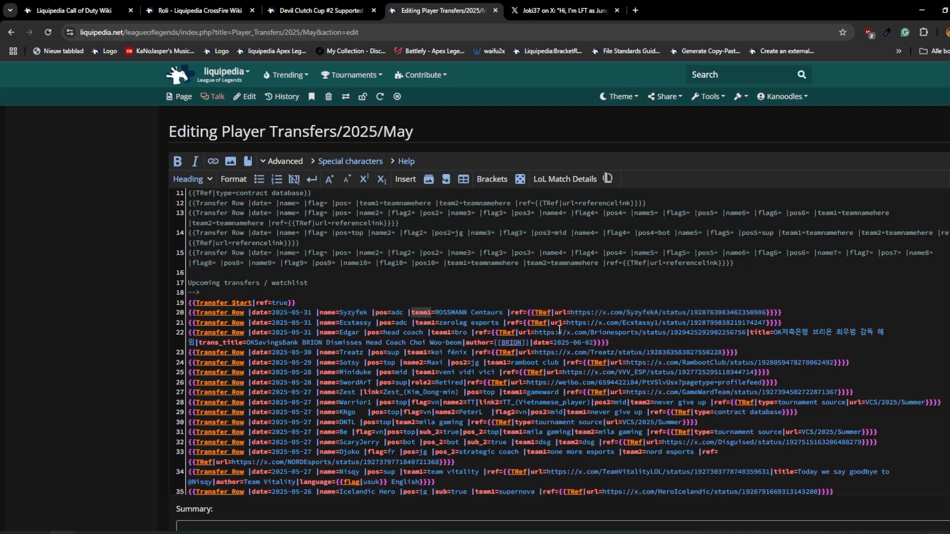
click(428, 313)
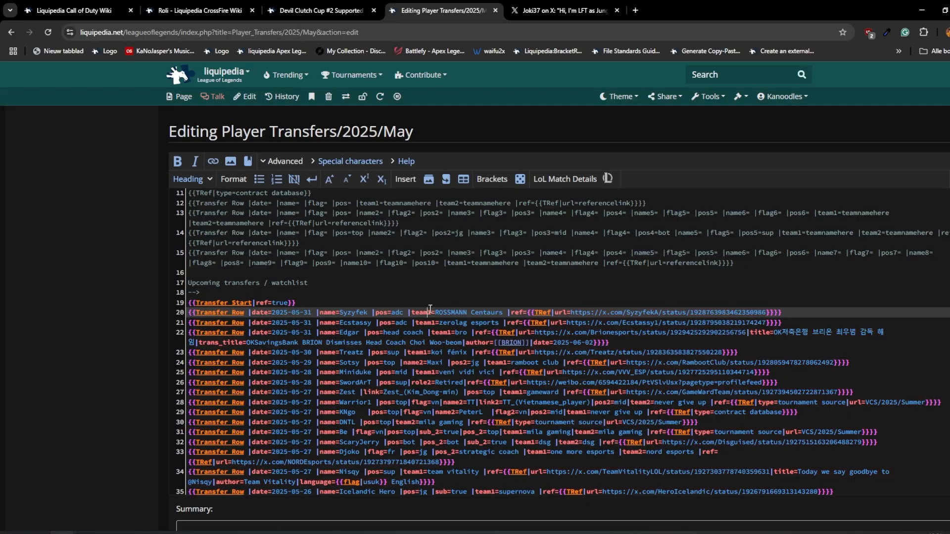
double_click(355, 313)
click(399, 313)
click(450, 313)
drag(528, 312, 776, 313)
click(659, 313)
scroll(416, 312, down, 1)
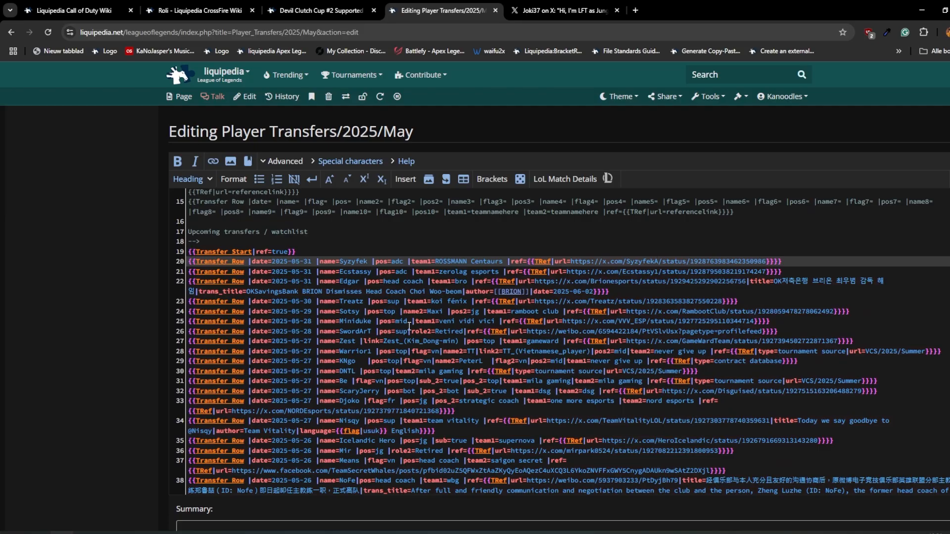
Compare the veni vidi vici departure entry with the retirement entry below it that uses the role2 parameter.
click(386, 322)
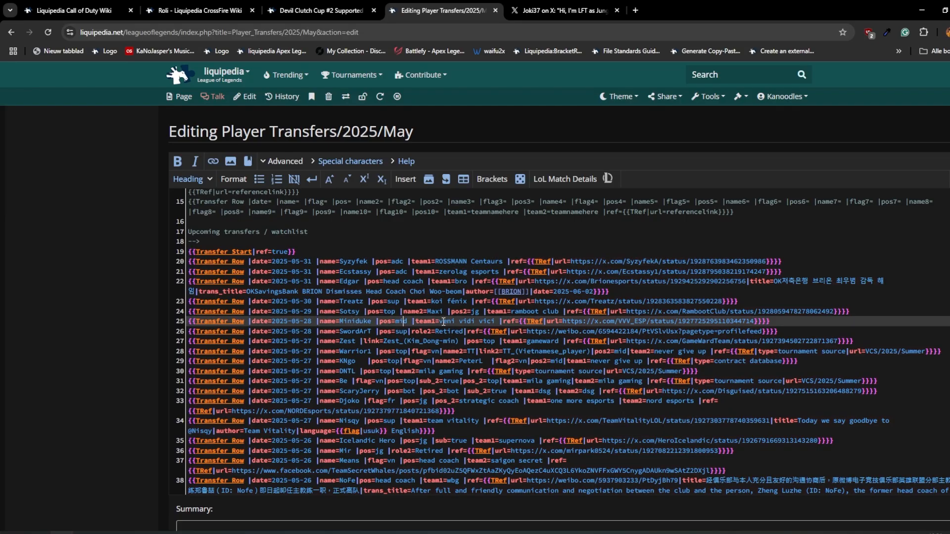
drag(439, 322, 495, 321)
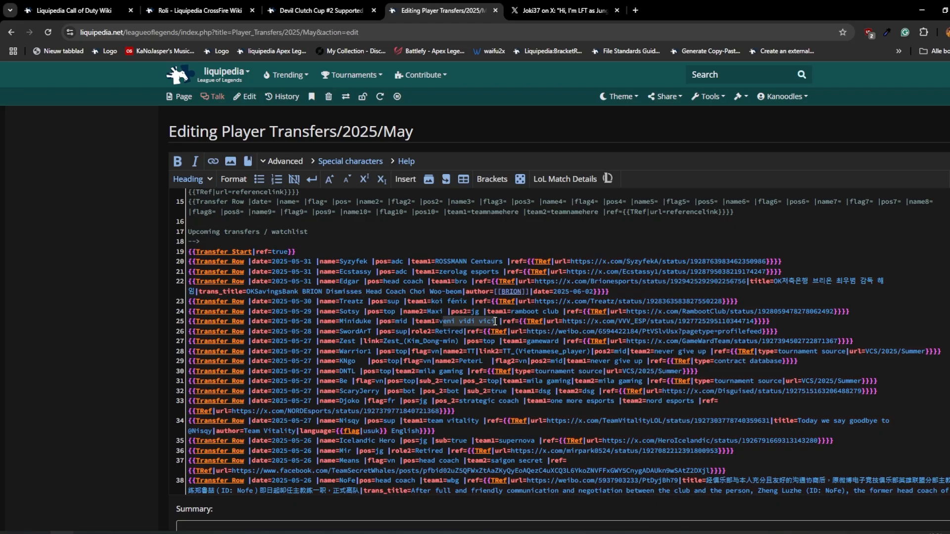
click(355, 333)
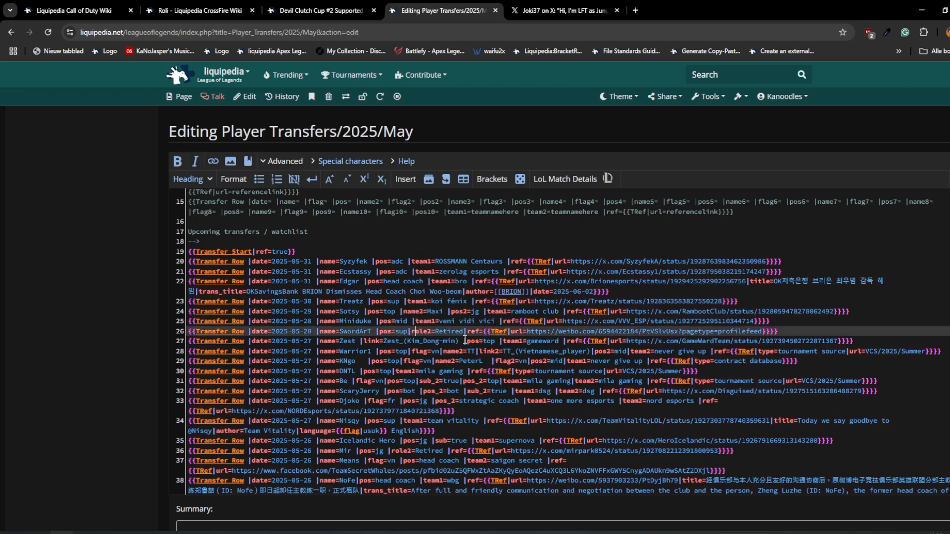
double_click(418, 332)
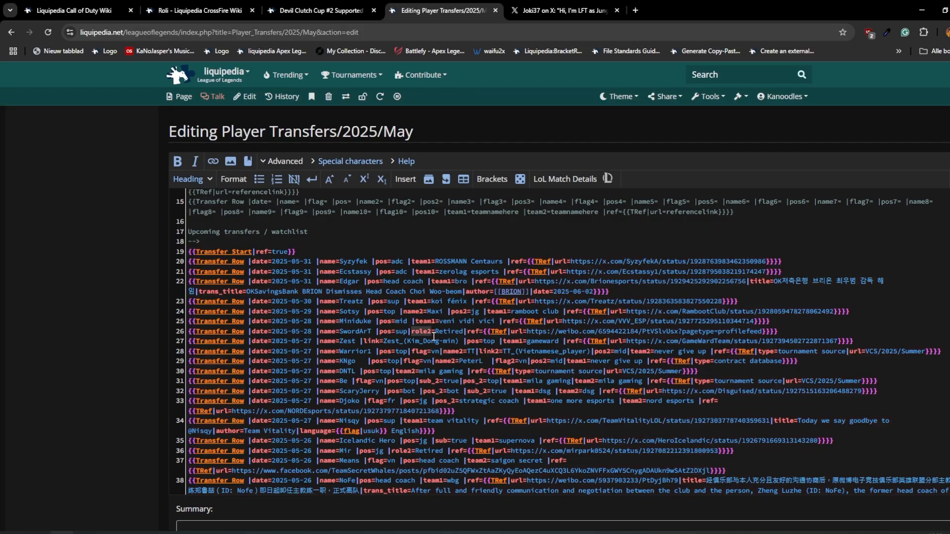
double_click(450, 331)
Examine the name, flag, pos, pos_2, team1 and team2 parameters in the entry for the move from one more esports to nord esports.
click(323, 402)
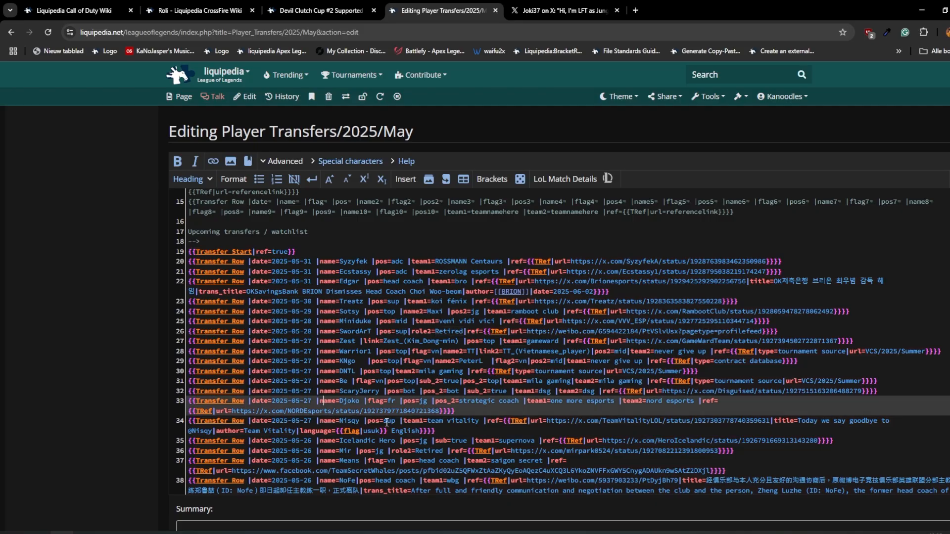
scroll(338, 352, down, 1)
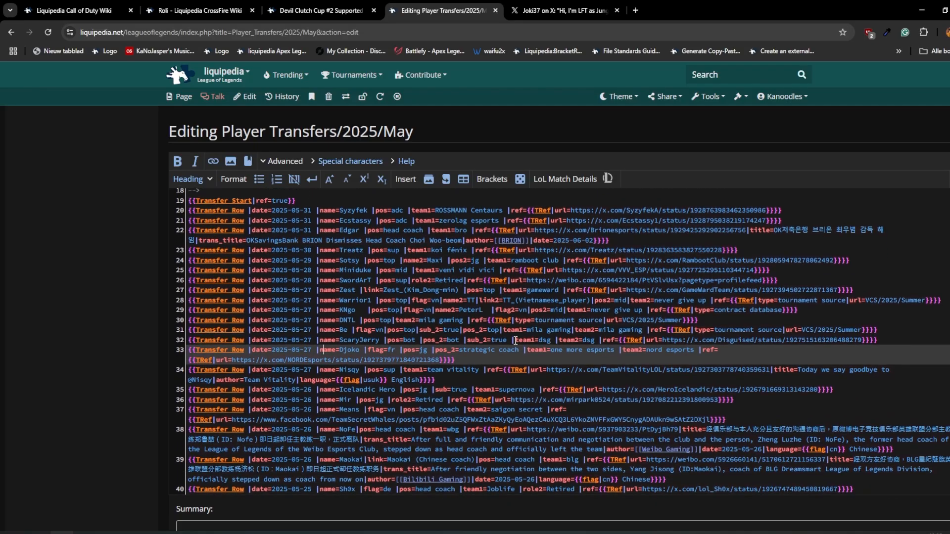
double_click(349, 351)
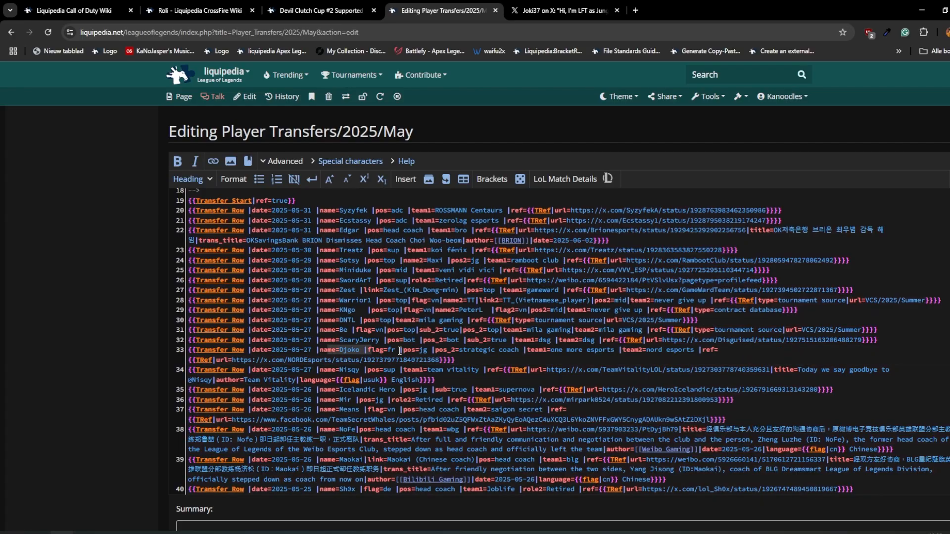
click(392, 352)
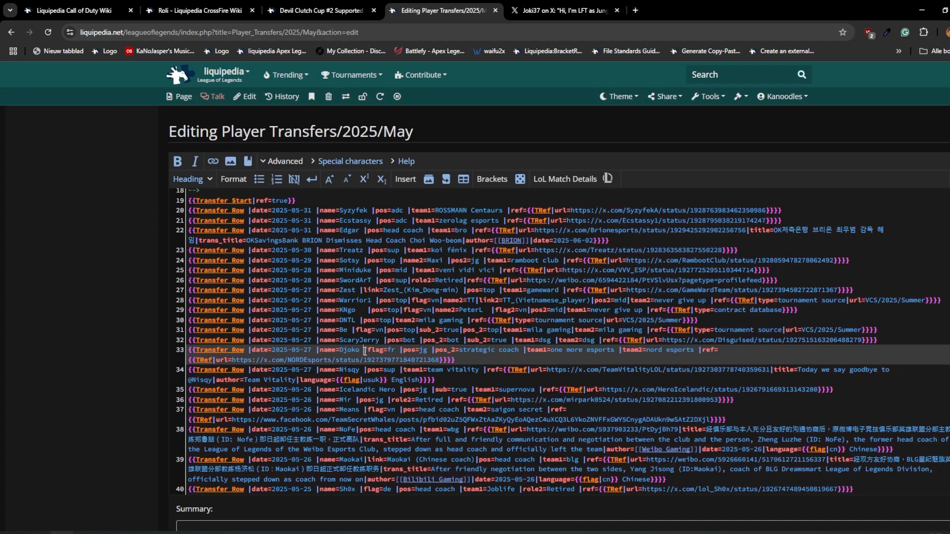
drag(366, 351, 399, 351)
click(387, 352)
drag(434, 352, 403, 354)
click(436, 353)
drag(520, 352, 463, 351)
click(525, 351)
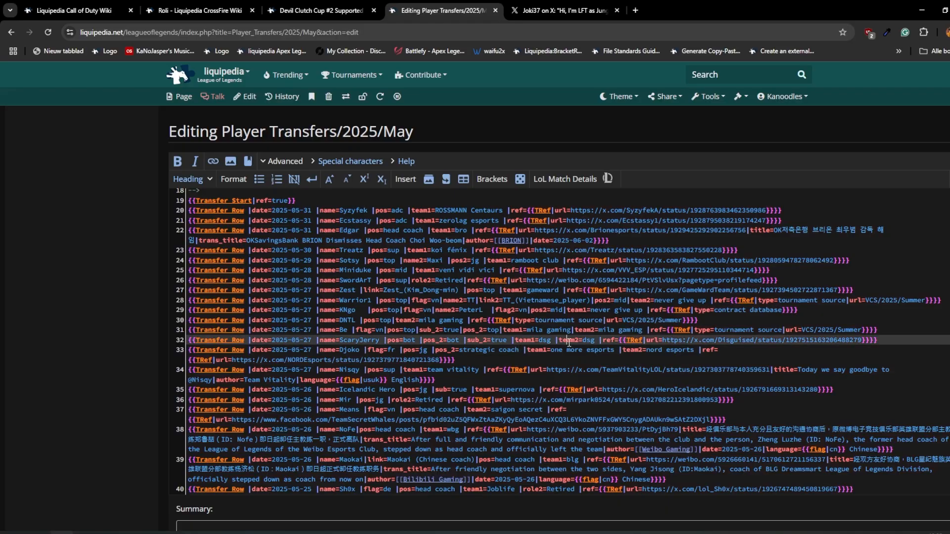
drag(524, 351, 595, 352)
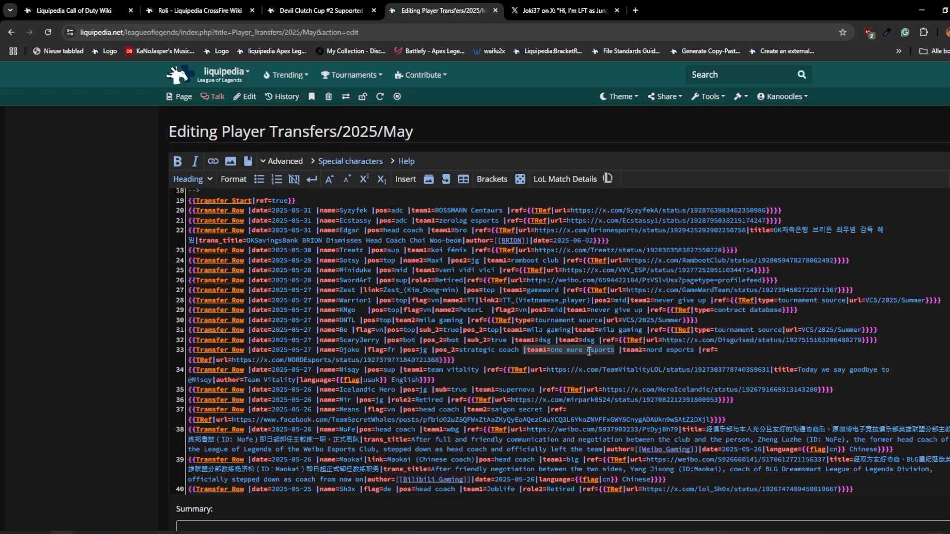
click(595, 350)
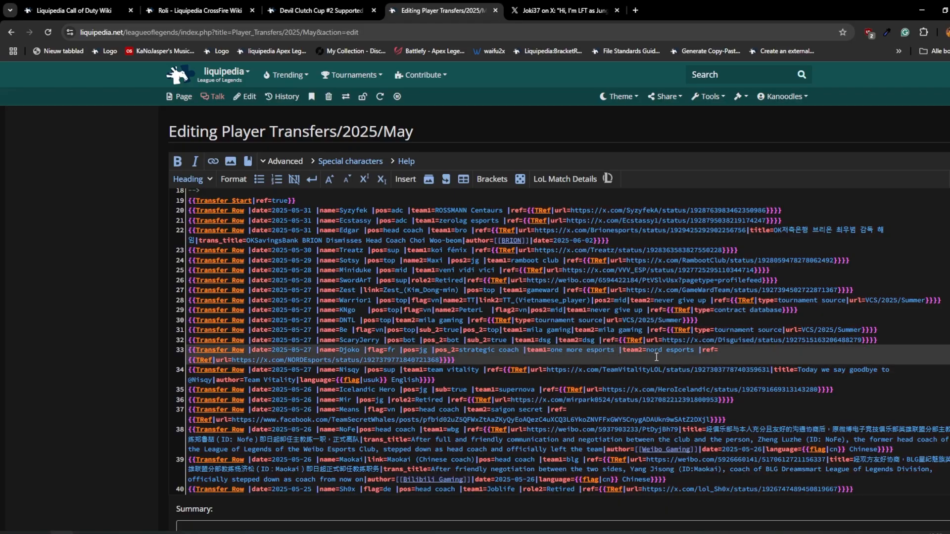
drag(619, 350, 694, 350)
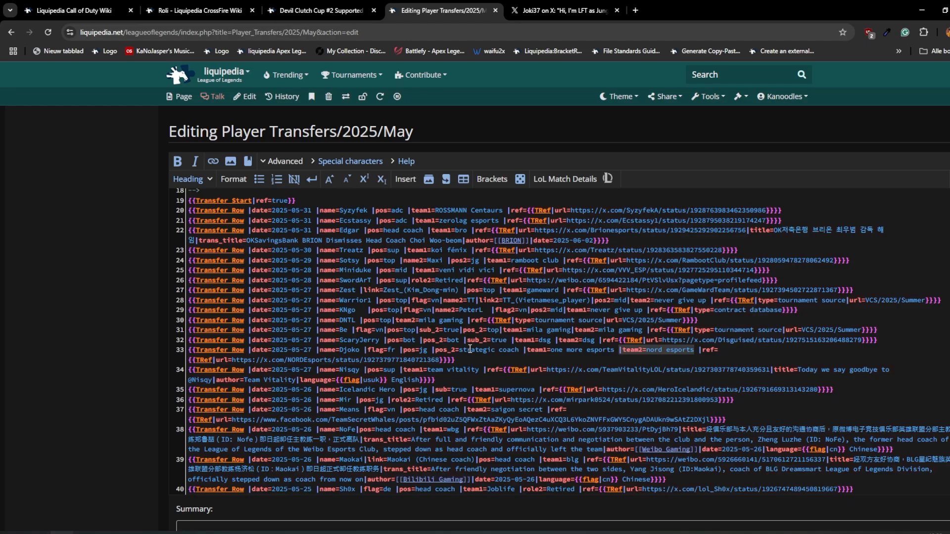
Switch to the open X post and read the player's looking-for-team statement for the next Summer split.
scroll(470, 349, up, 1)
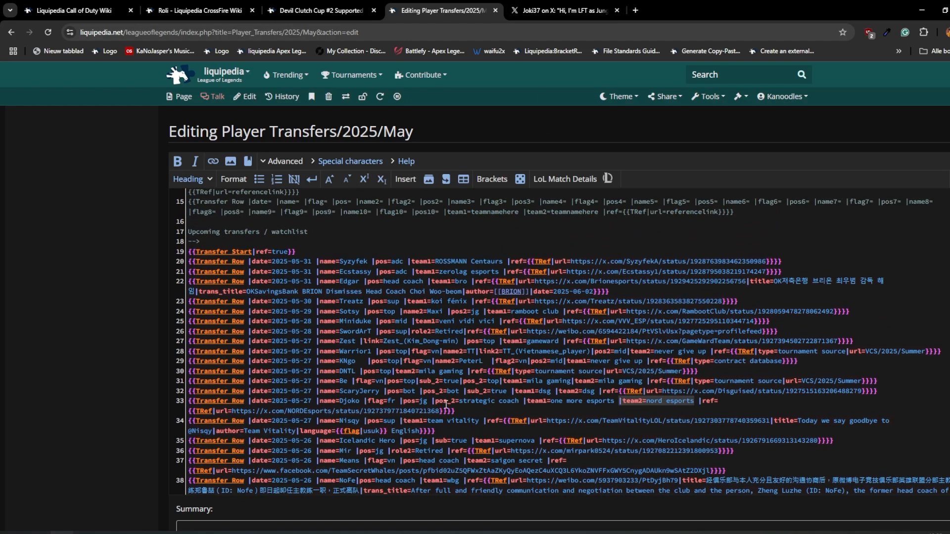
click(549, 10)
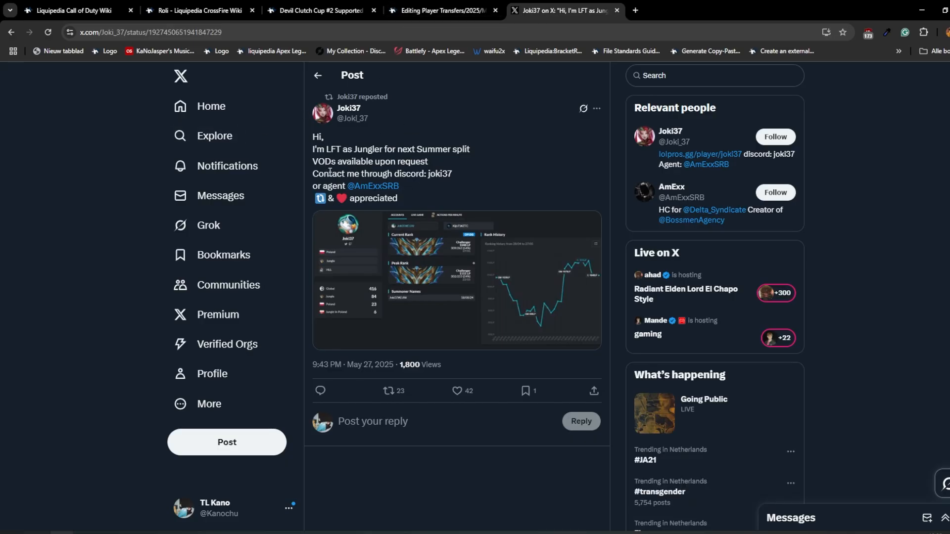
drag(315, 146, 470, 145)
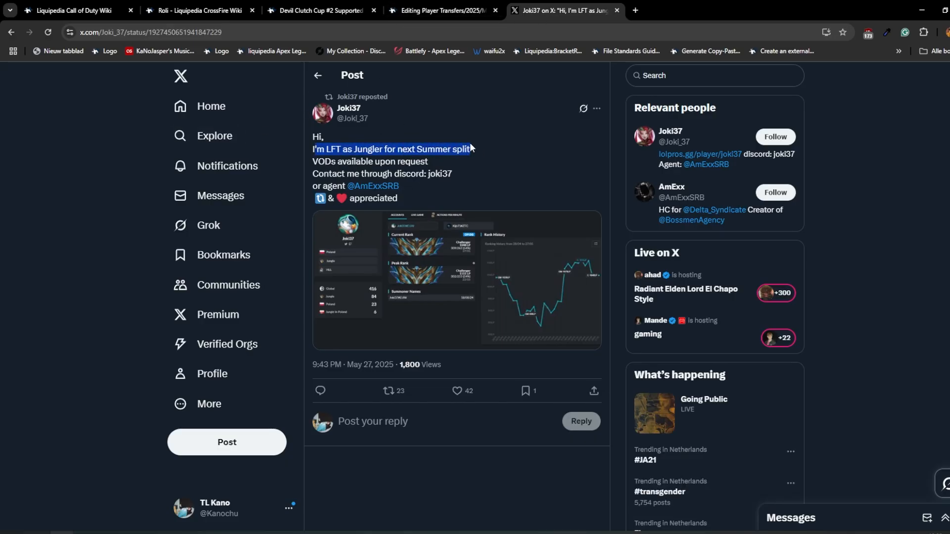
Search the wiki for "action", open the Actions Per Minute team page in a new tab and locate the jungler in its active roster.
key(ctrl+shift+Tab)
click(717, 73)
text(actio)
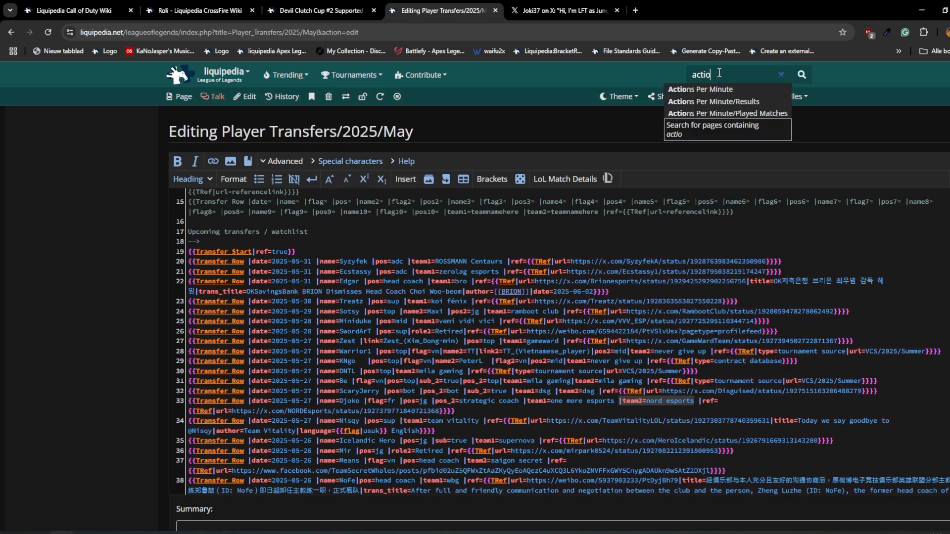
text(n)
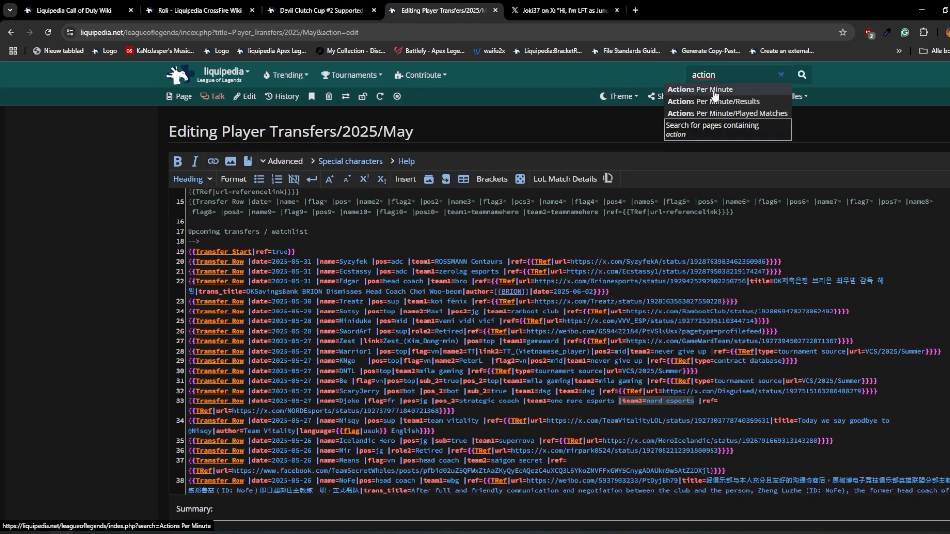
middle_click(715, 94)
key(ctrl+Tab)
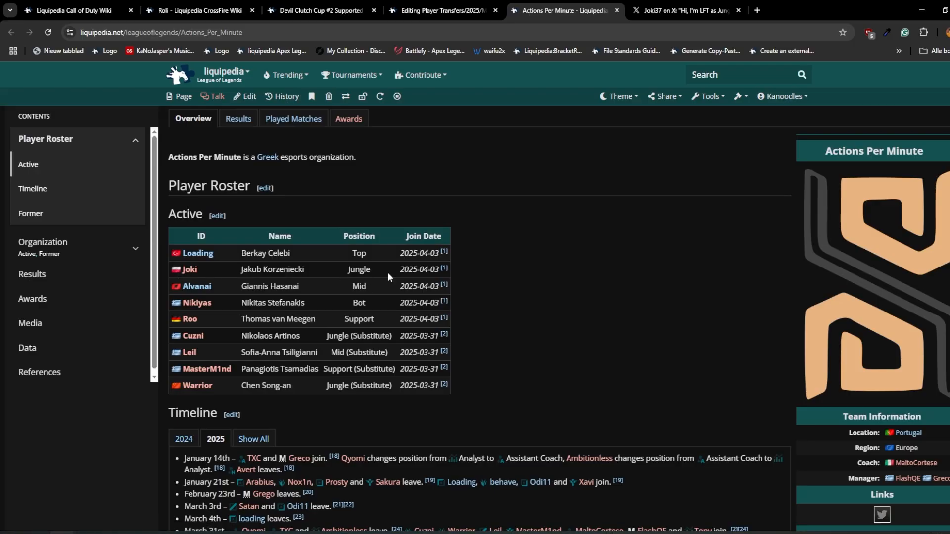
double_click(359, 270)
Check the X post's date and duplicate the 2025-05-27 gameward departure entry as a new line directly above it.
click(682, 10)
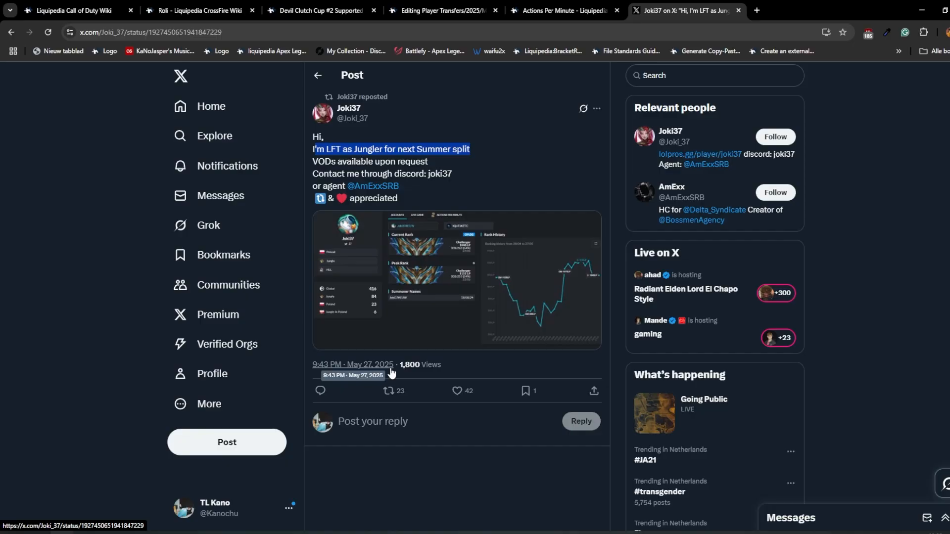
key(ctrl+4)
click(712, 336)
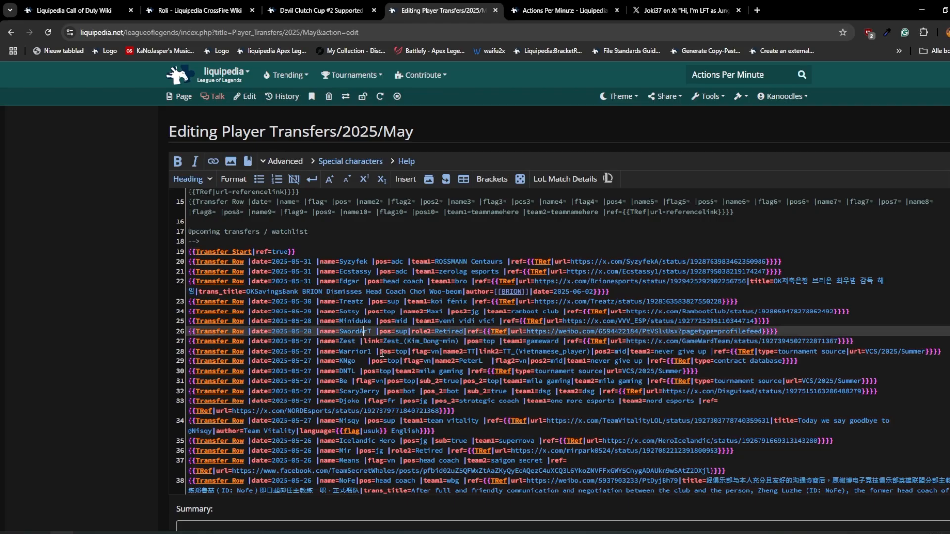
click(452, 382)
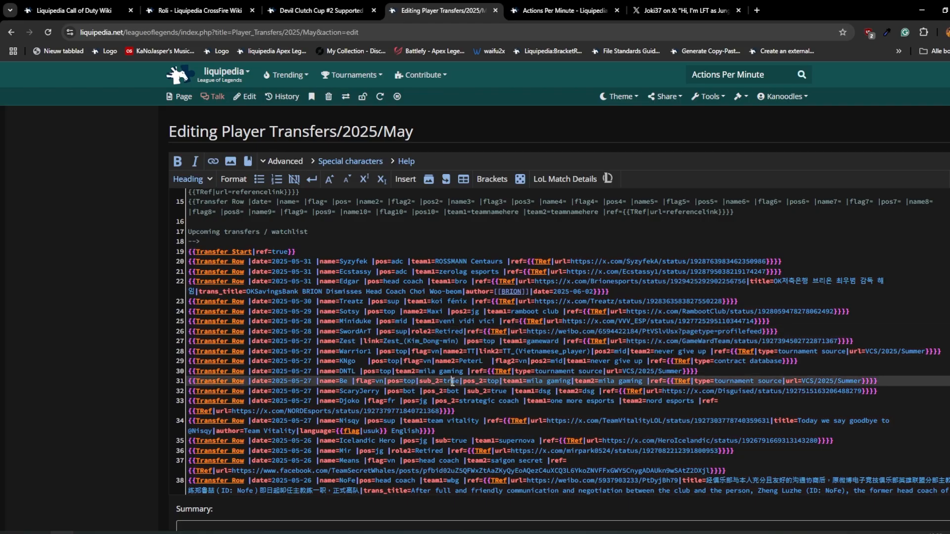
click(868, 336)
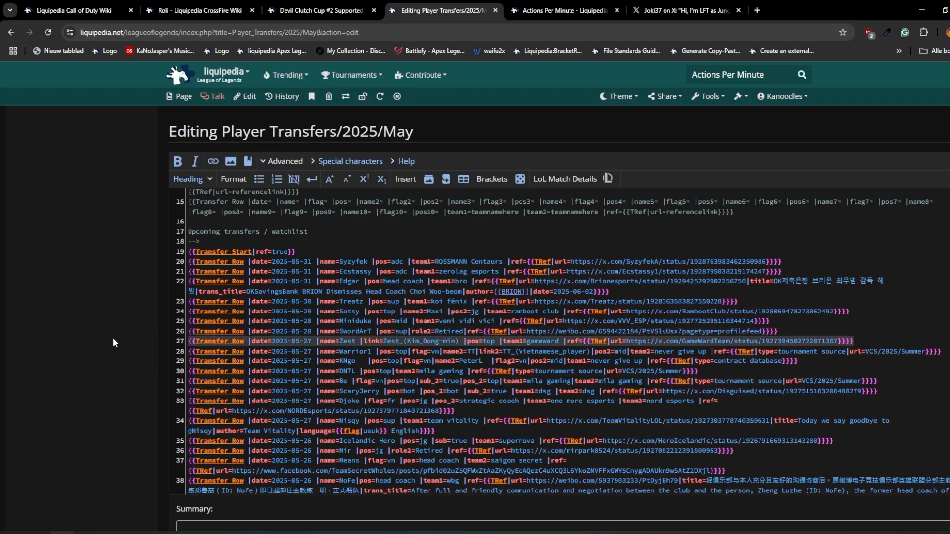
key(Return)
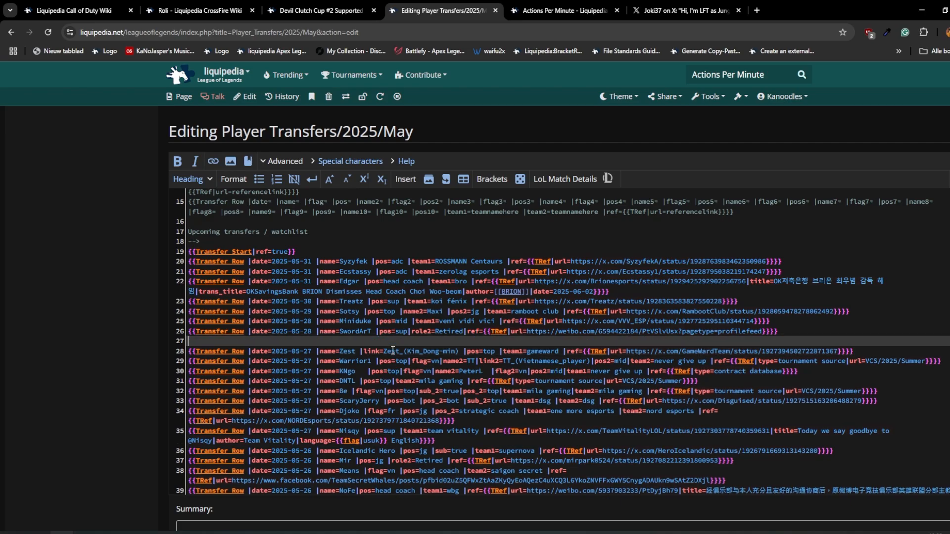
key(ctrl+v)
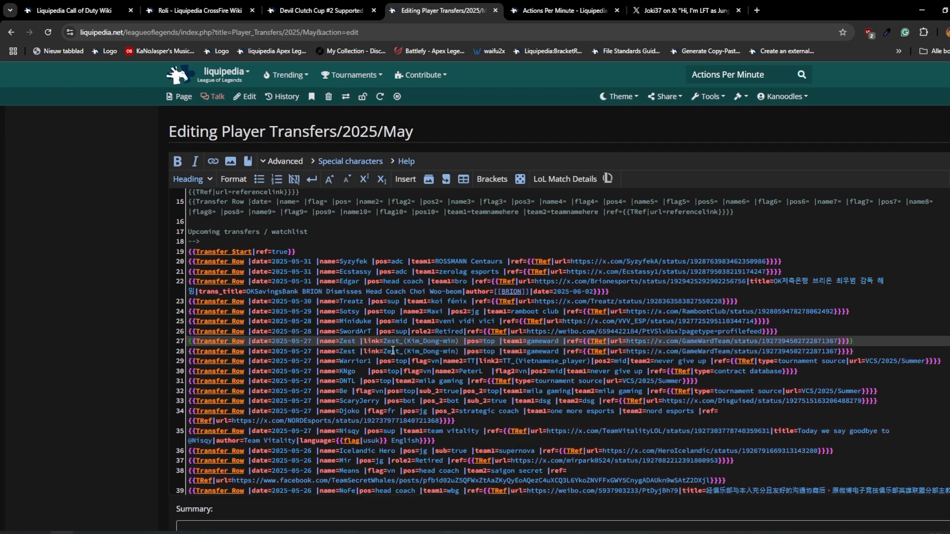
Replace the reference url in the duplicated entry with the link to the jungler's looking-for-team post on X.
click(670, 3)
click(682, 29)
key(ctrl+c)
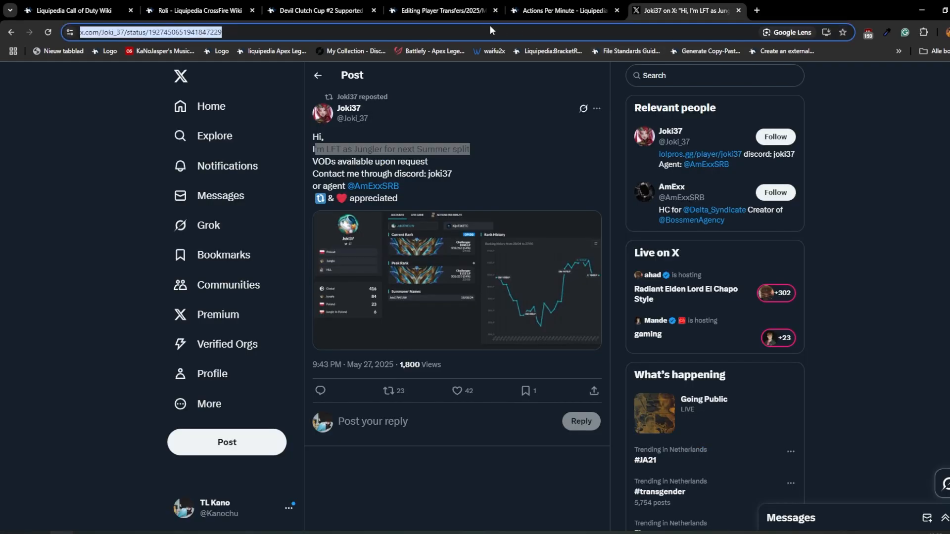
click(454, 10)
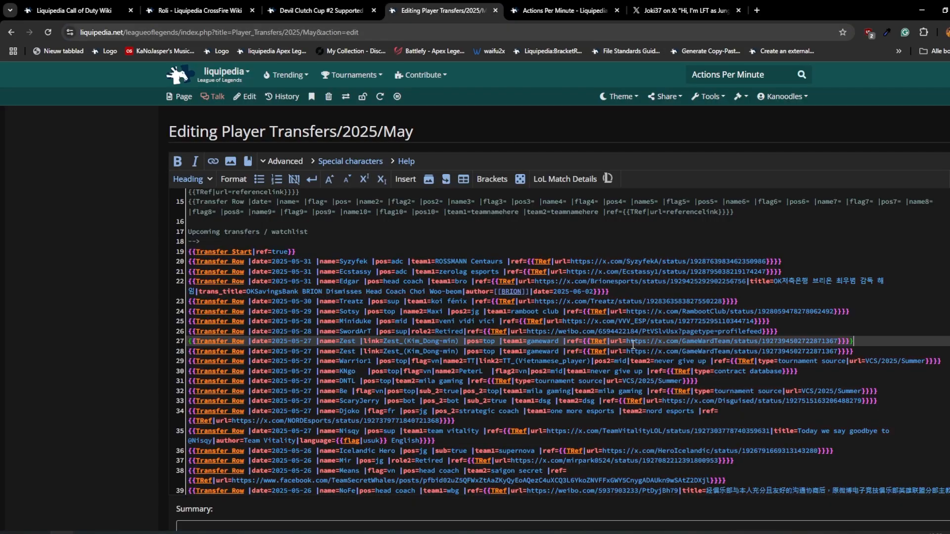
drag(627, 341, 838, 345)
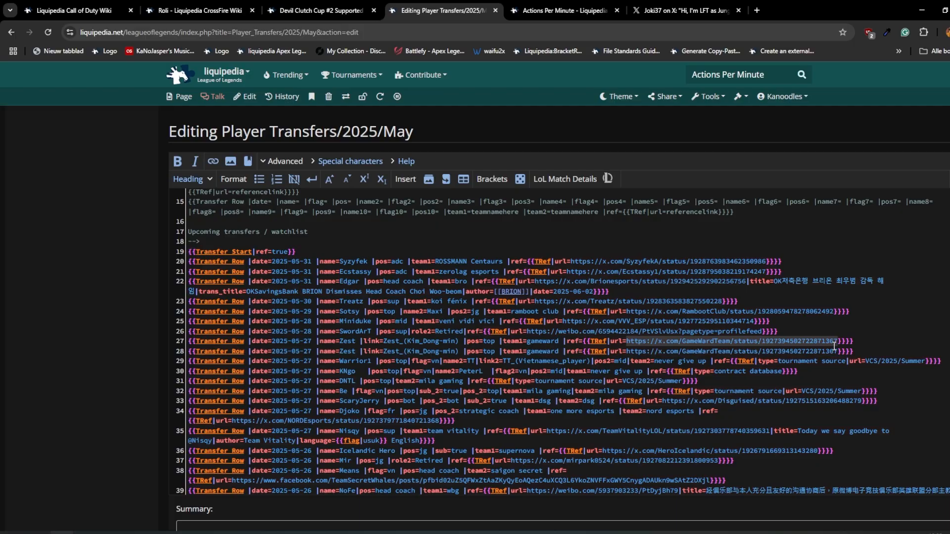
key(ctrl+v)
drag(626, 341, 823, 345)
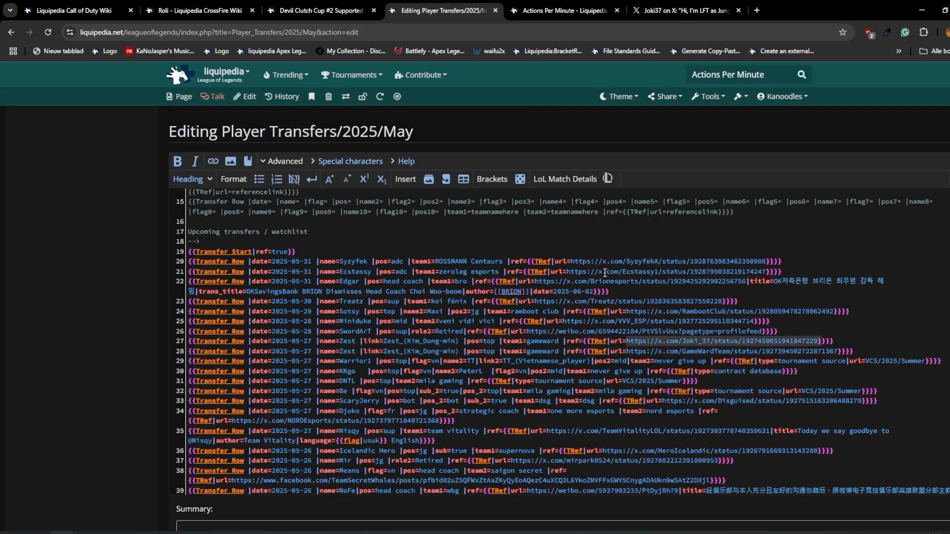
Set the new entry's name to the jungler's ID copied from the Actions Per Minute roster and remove its link parameter.
click(564, 10)
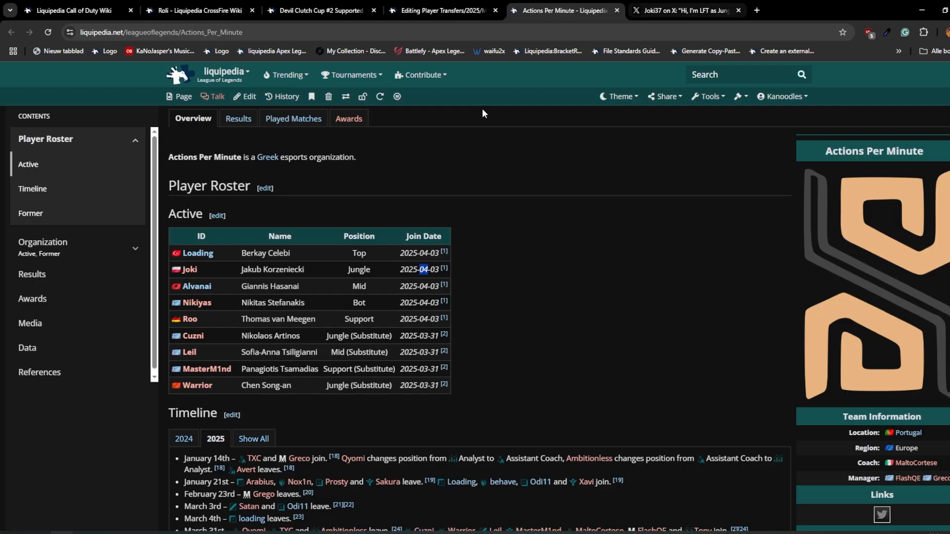
drag(202, 270, 183, 274)
key(ctrl+c)
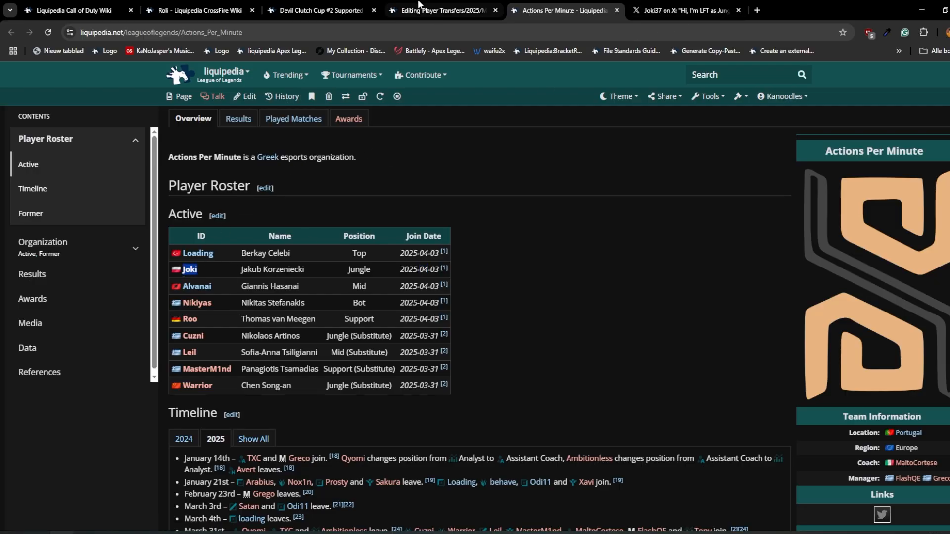
click(418, 4)
double_click(345, 342)
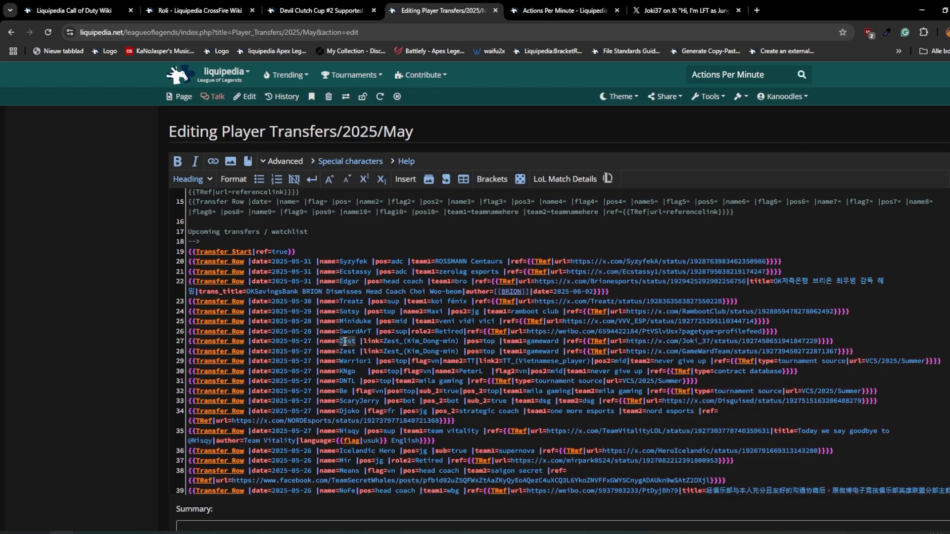
key(ctrl+v)
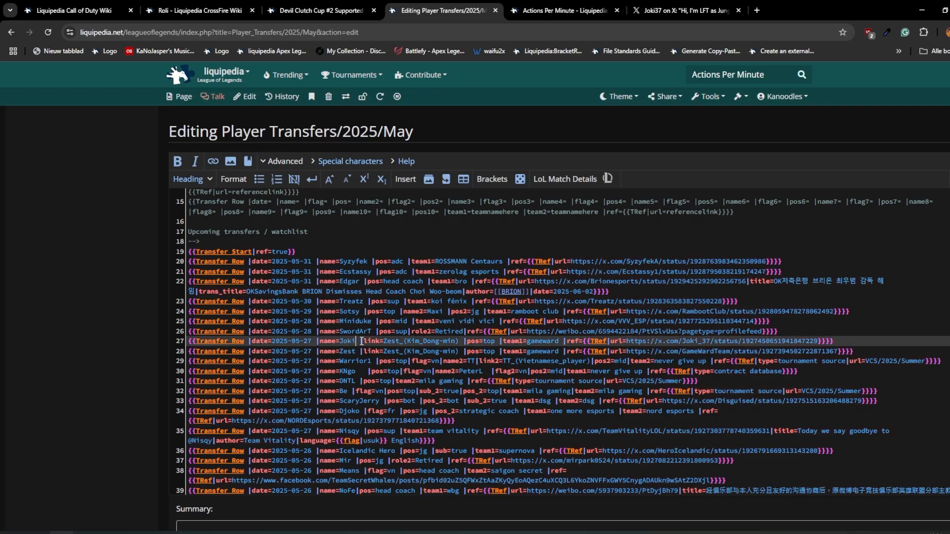
drag(362, 342, 460, 341)
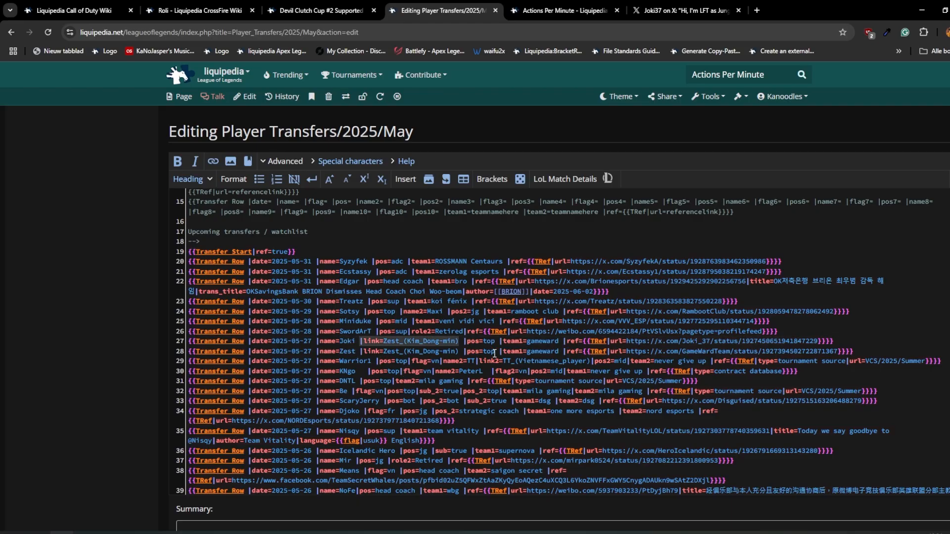
key(BackSpace)
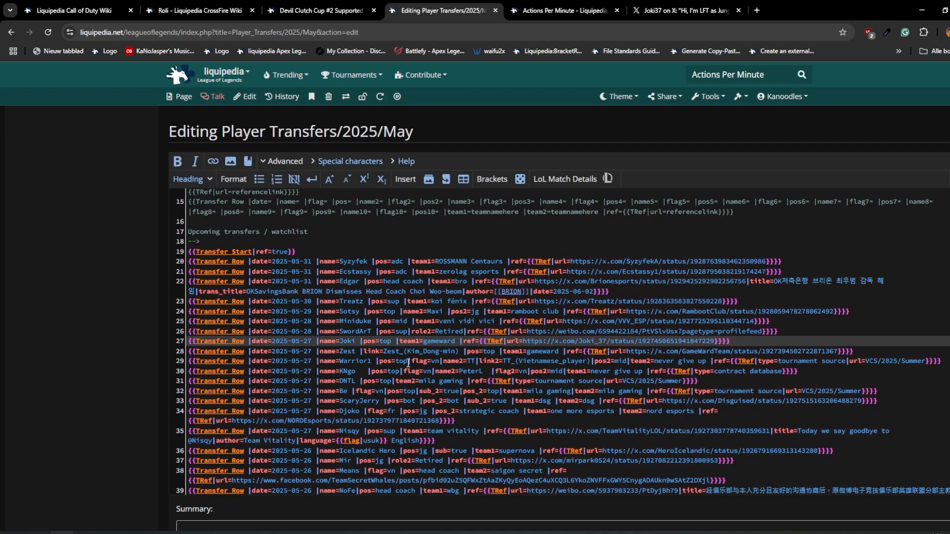
Search the wiki for the link value of the original gameward entry to see which player page it refers to.
click(386, 352)
drag(385, 352, 459, 352)
key(ctrl+c)
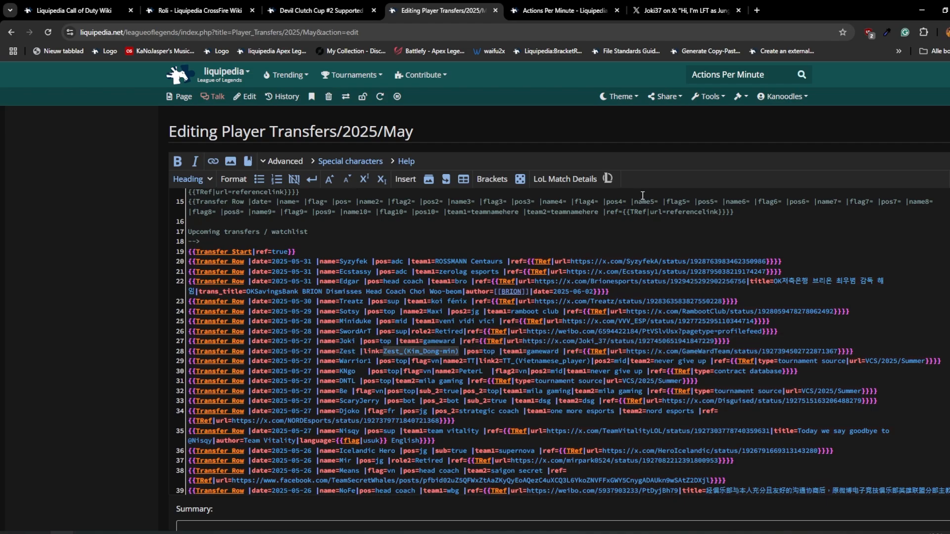
click(710, 74)
key(ctrl+a)
key(ctrl+v)
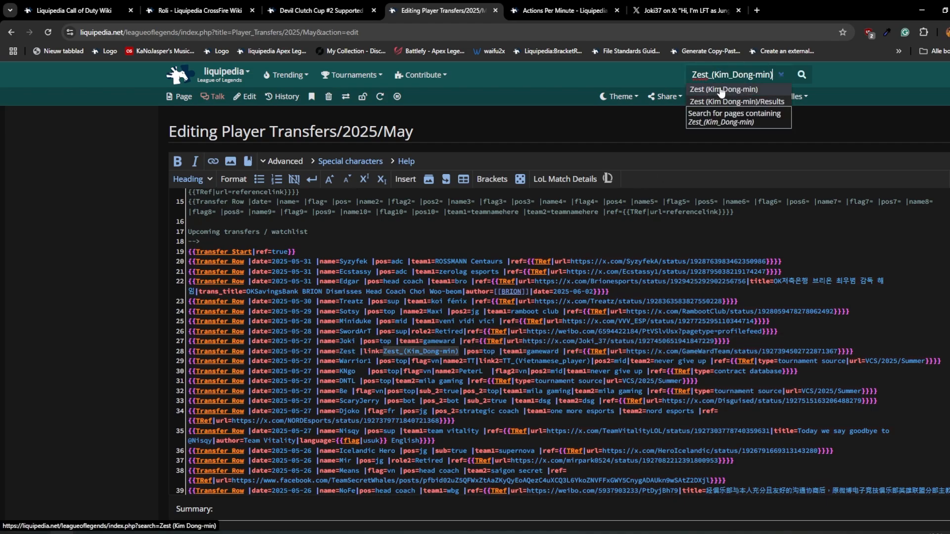
click(396, 371)
click(362, 351)
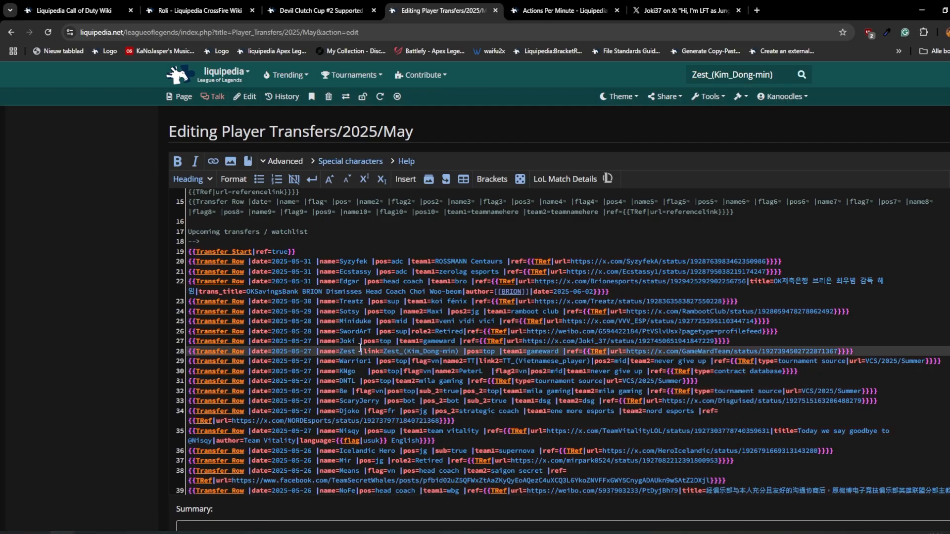
Set the new entry's pos to jg and team1 to actions per minute, and save the page.
double_click(385, 341)
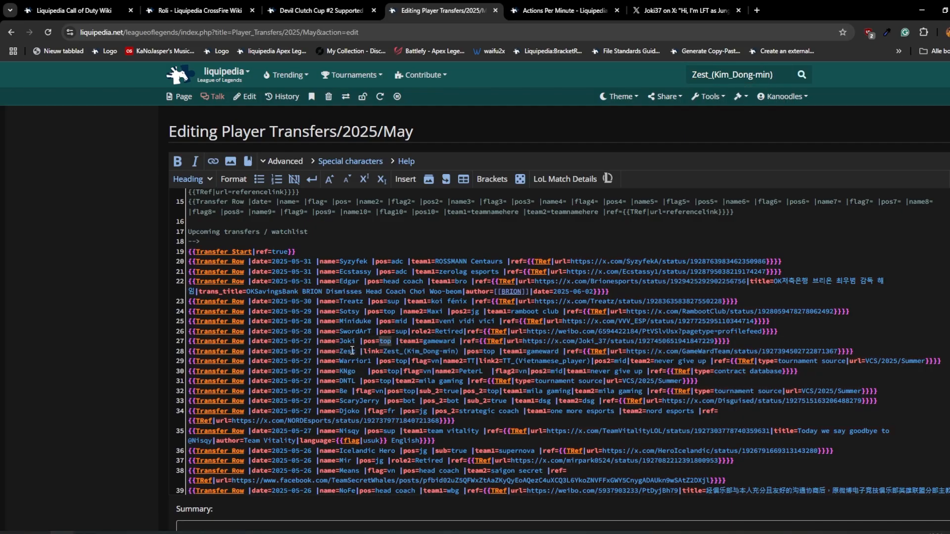
click(568, 10)
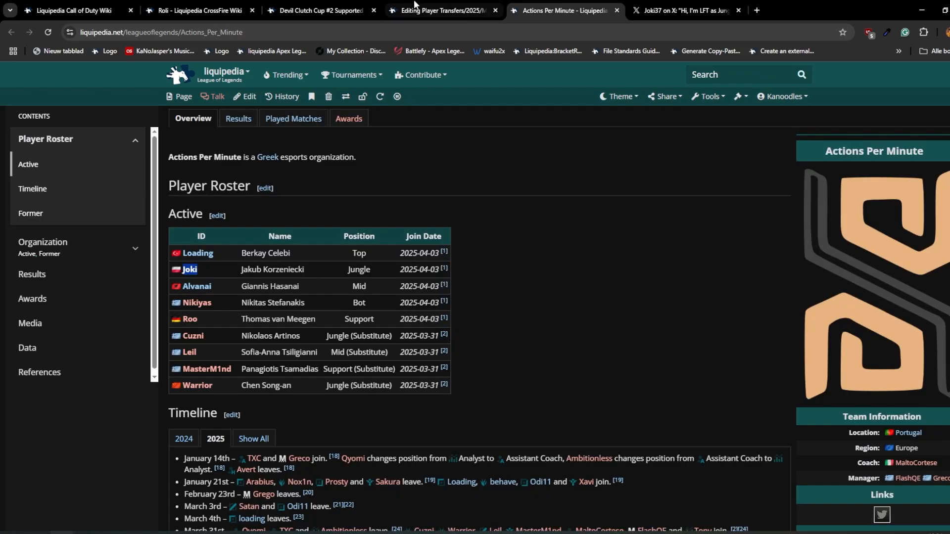
click(443, 10)
text(jg)
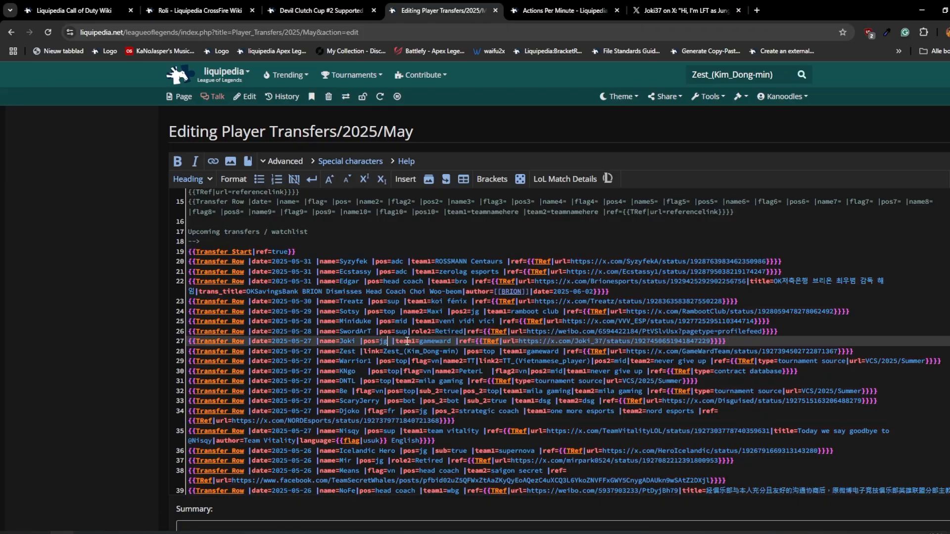
double_click(435, 341)
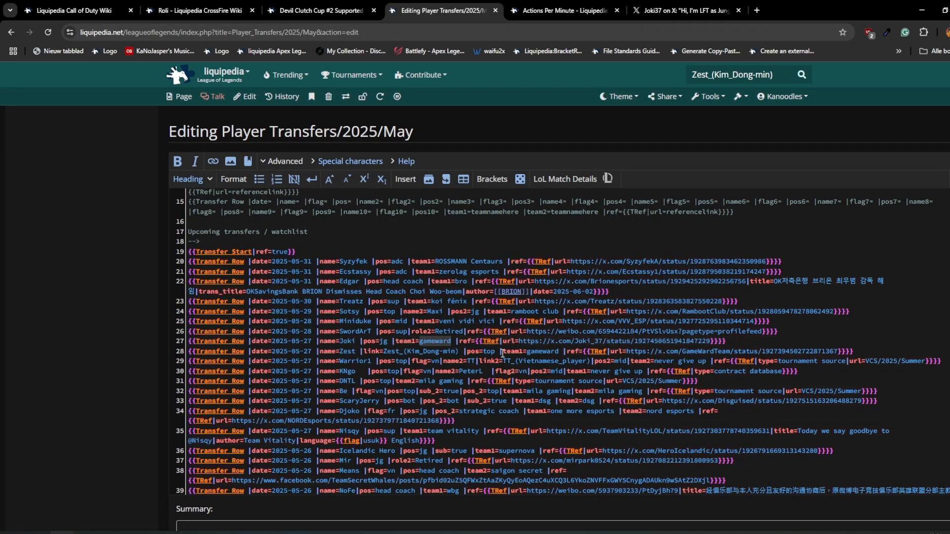
text(actions per min)
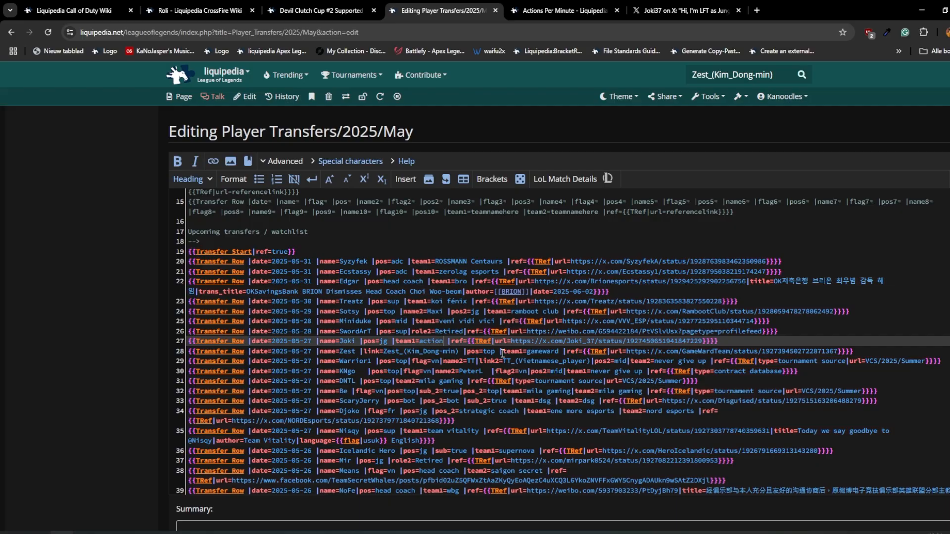
text(ute)
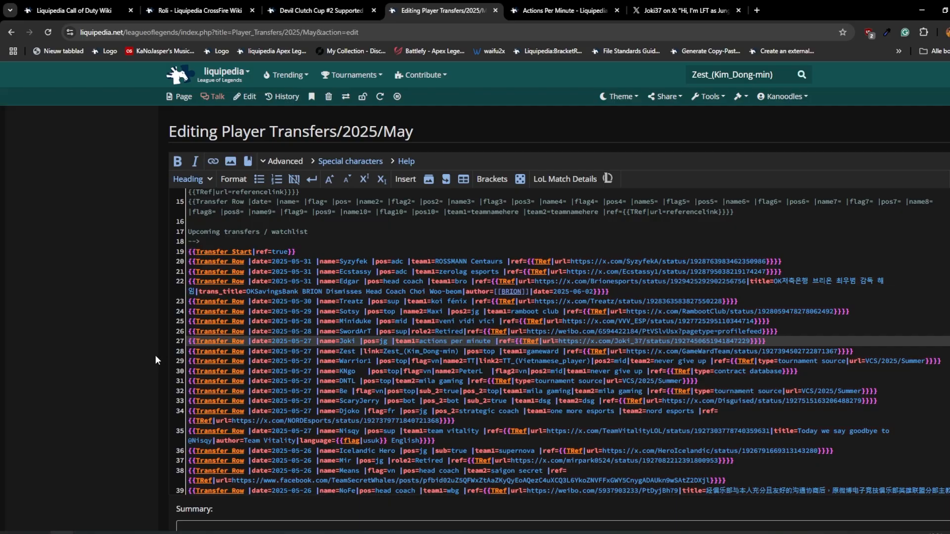
scroll(170, 501, down, 6)
click(209, 396)
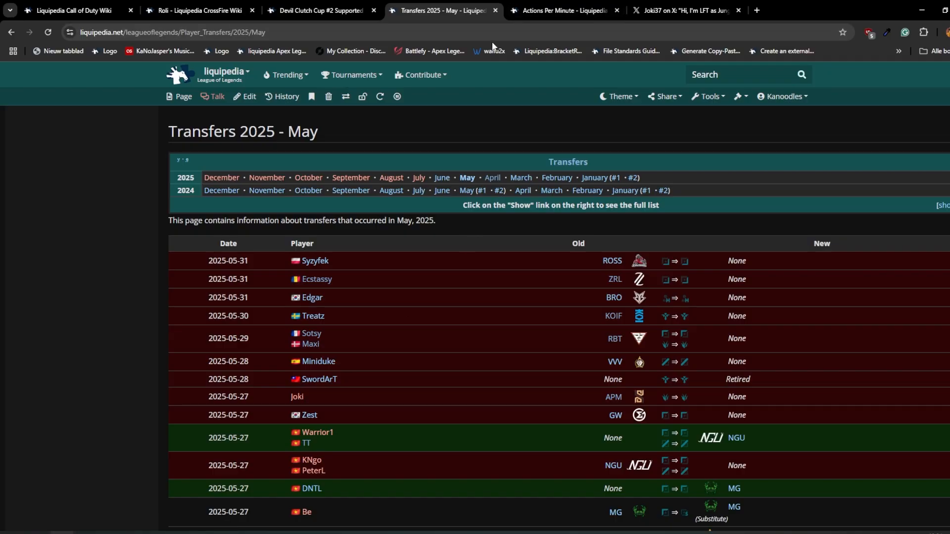
Reopen the May 2025 transfers page for editing, add flag=pl after the jungler's name, and save the page.
click(244, 97)
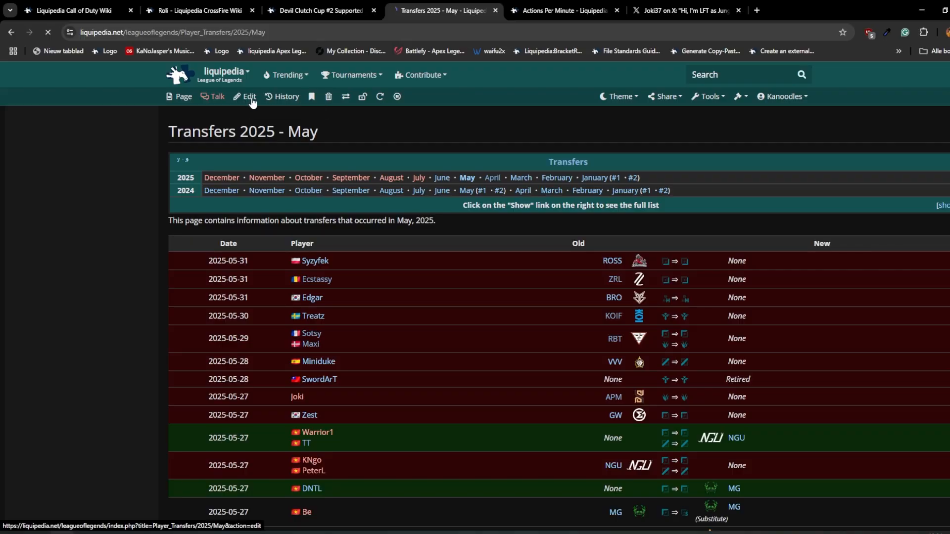
scroll(376, 409, down, 5)
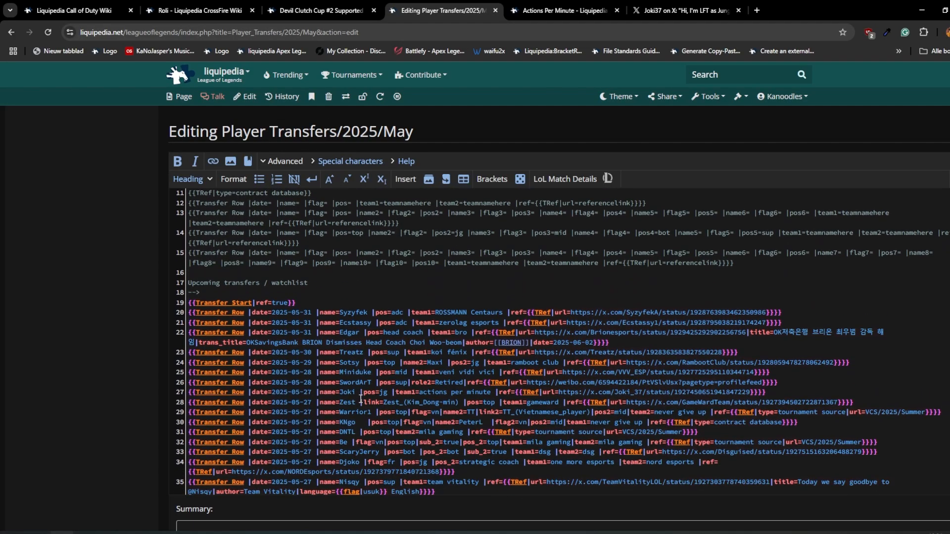
click(359, 393)
text(|flag=)
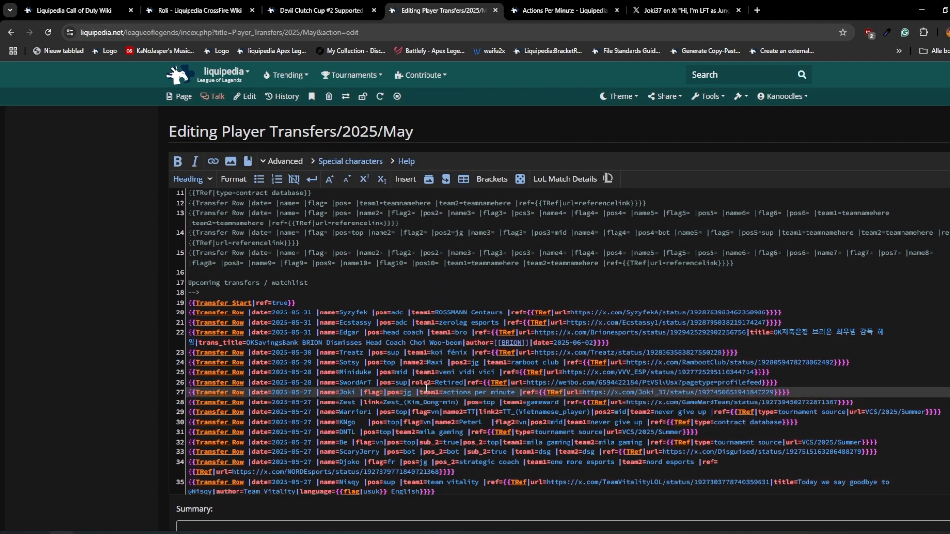
text(pl)
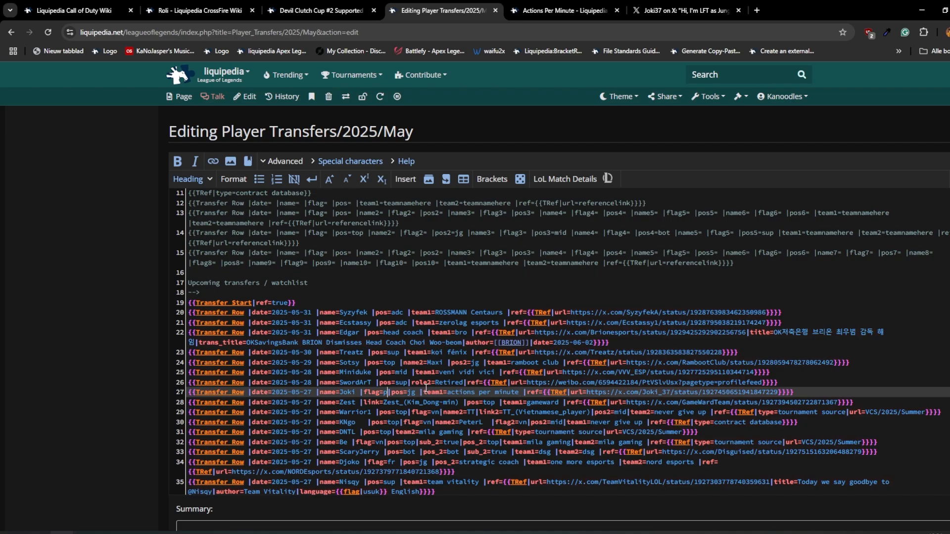
scroll(297, 396, down, 6)
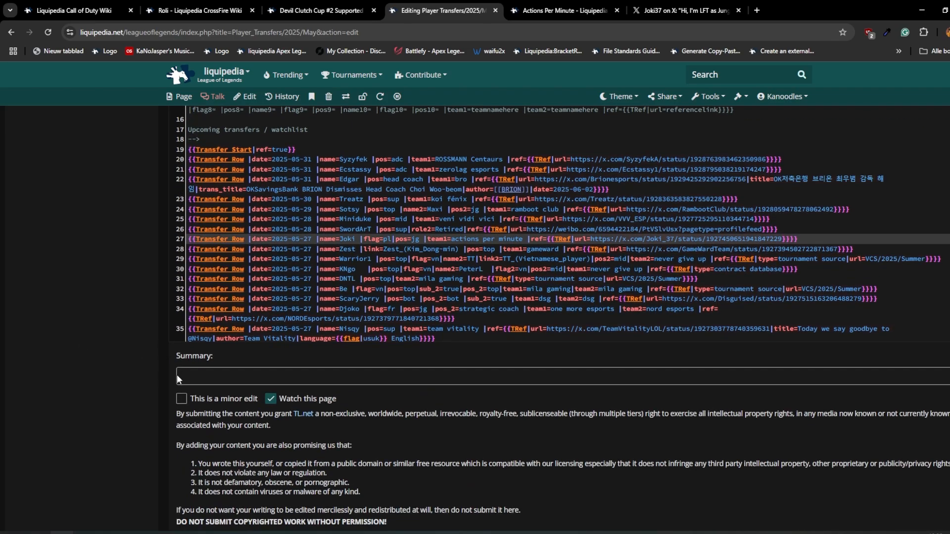
click(196, 398)
scroll(311, 467, up, 3)
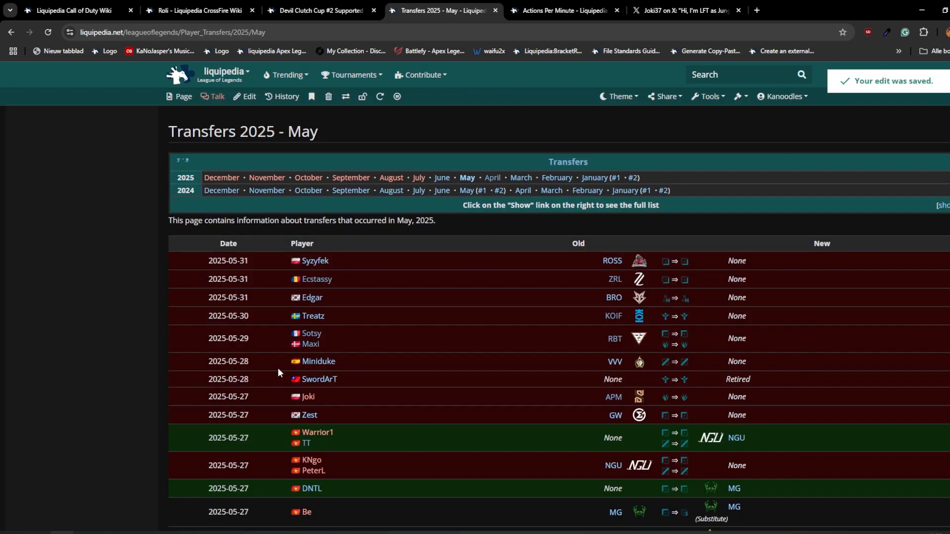
Examine the date, flag, old team, role and new team in the jungler's saved row and open its reference link.
drag(207, 397, 290, 400)
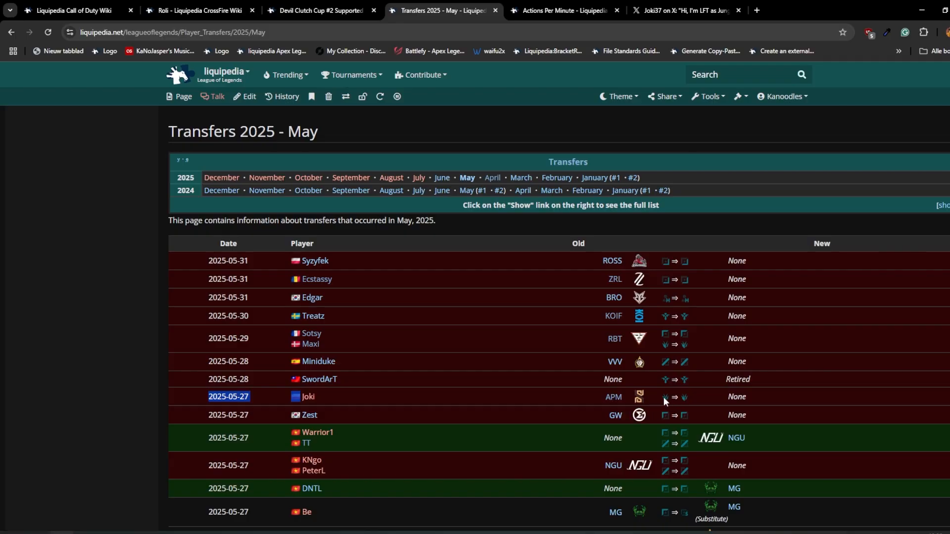
click(722, 394)
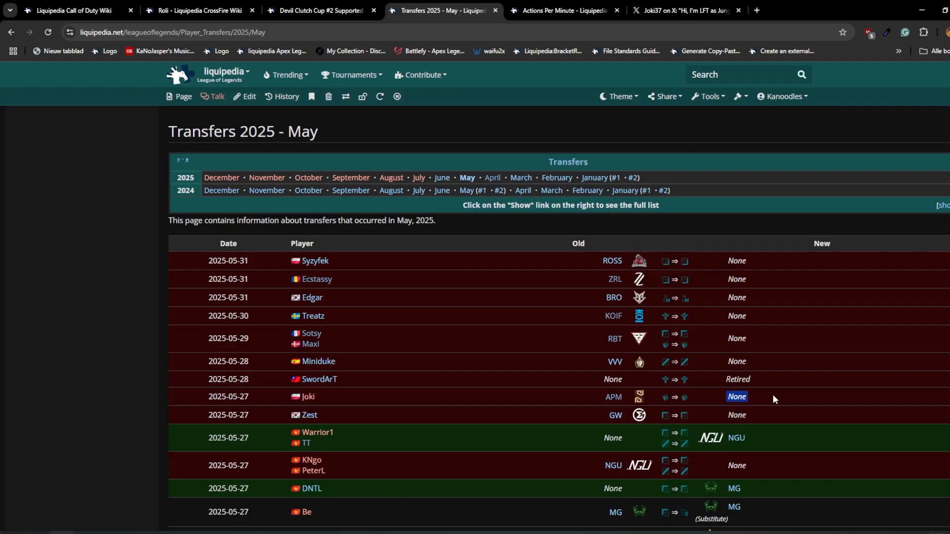
click(737, 396)
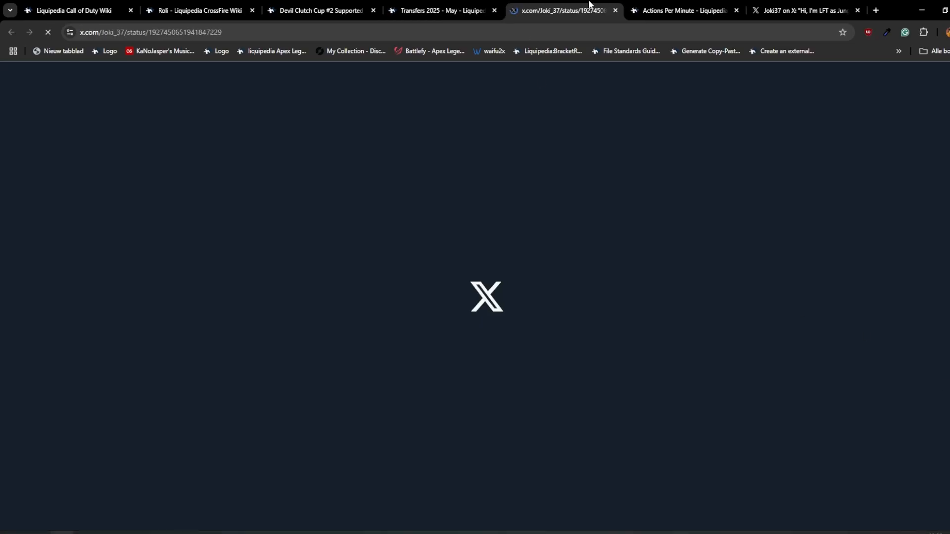
Close the reference post, open the League of Legends main page, look over its Transfers list and purge the page.
click(615, 11)
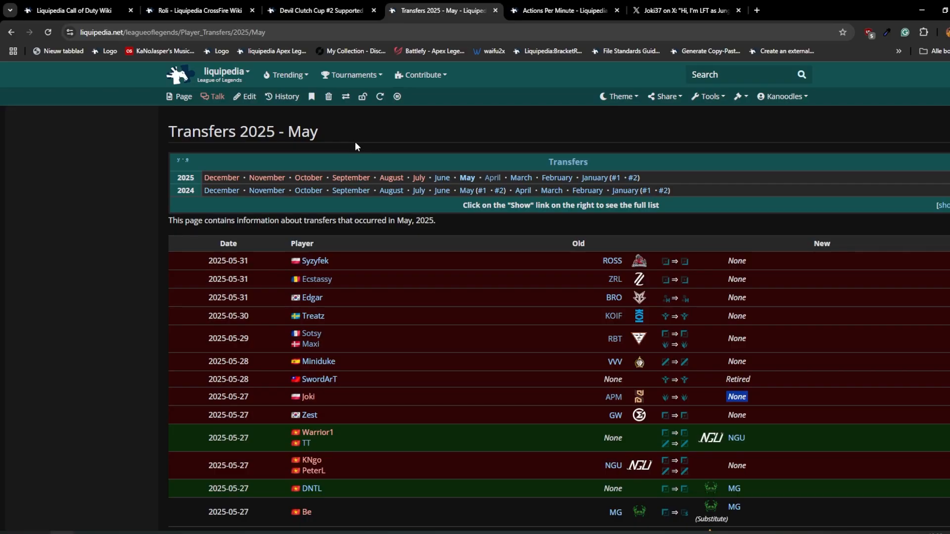
click(182, 83)
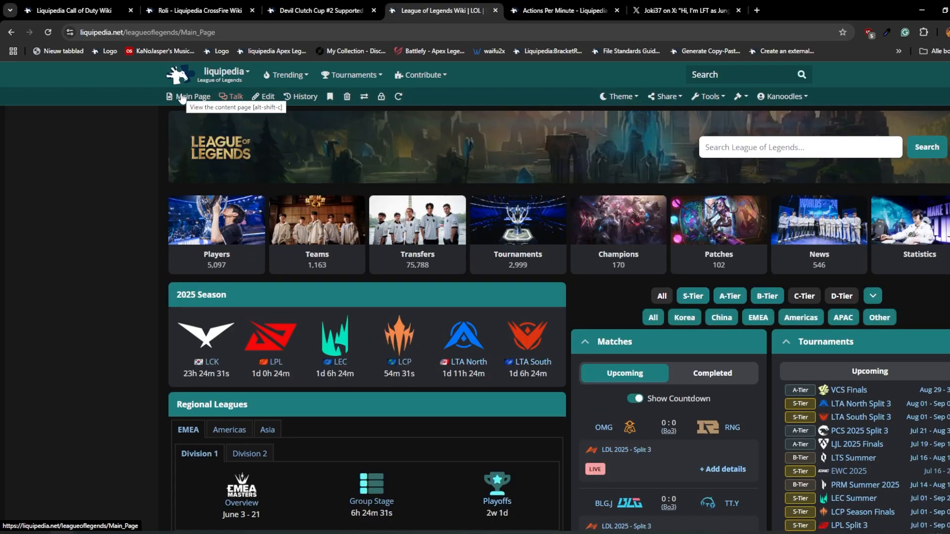
scroll(132, 280, down, 8)
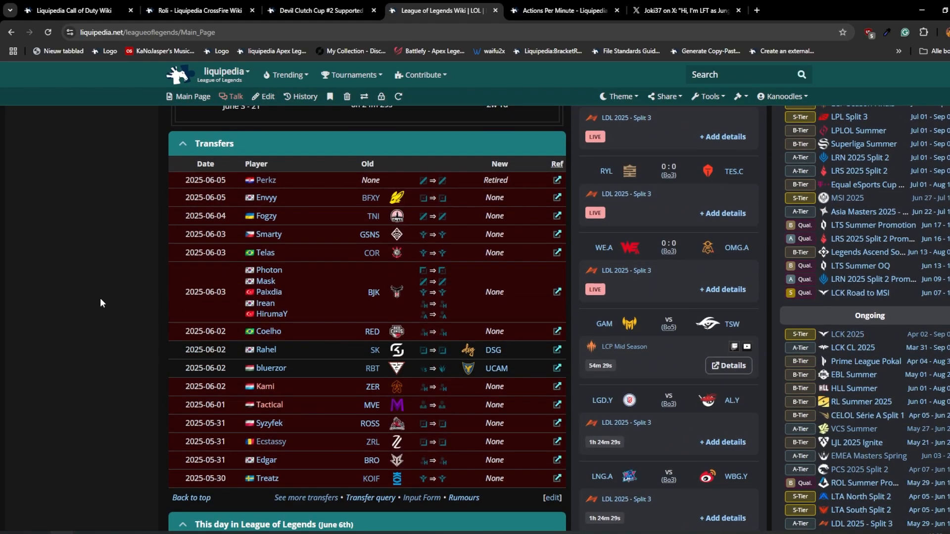
click(399, 97)
Examine the active roster, 2025 timeline and former squad on the Actions Per Minute team page.
click(543, 4)
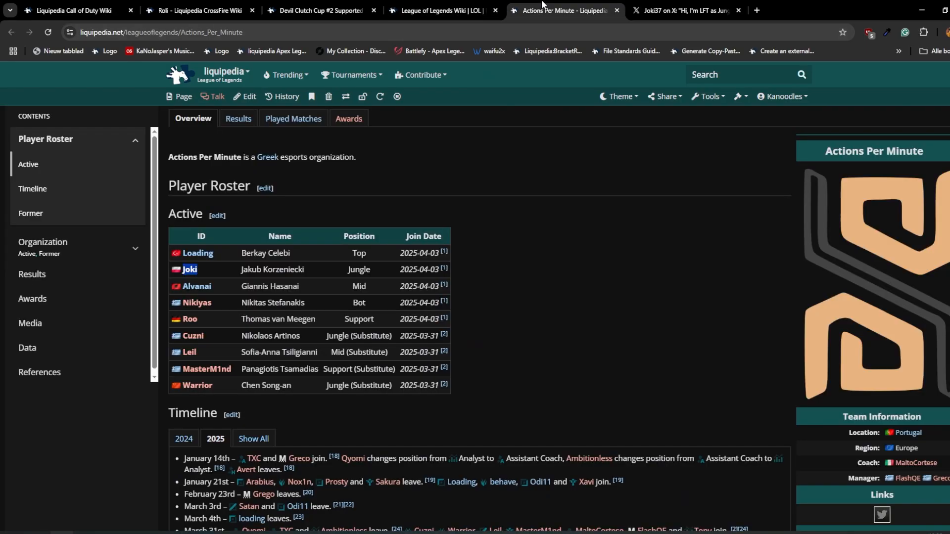
scroll(571, 321, down, 3)
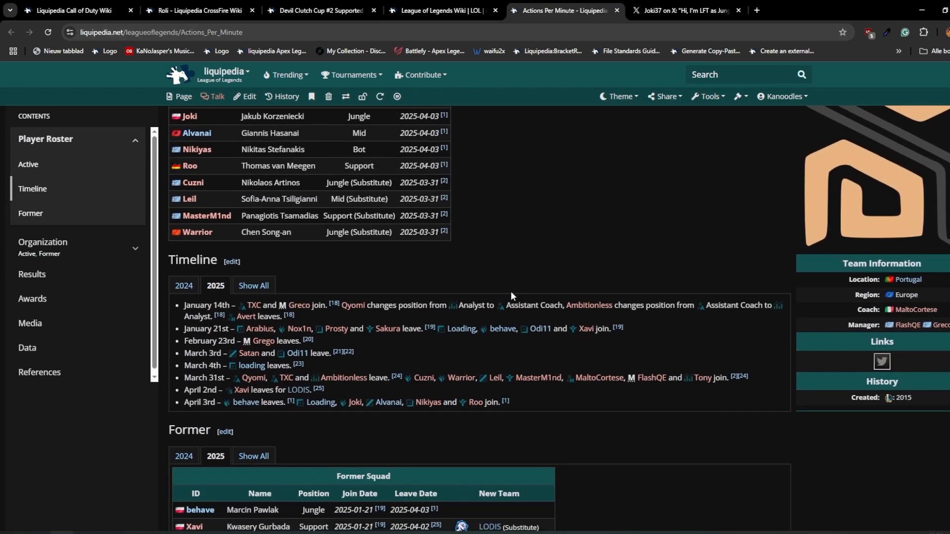
scroll(428, 209, up, 1)
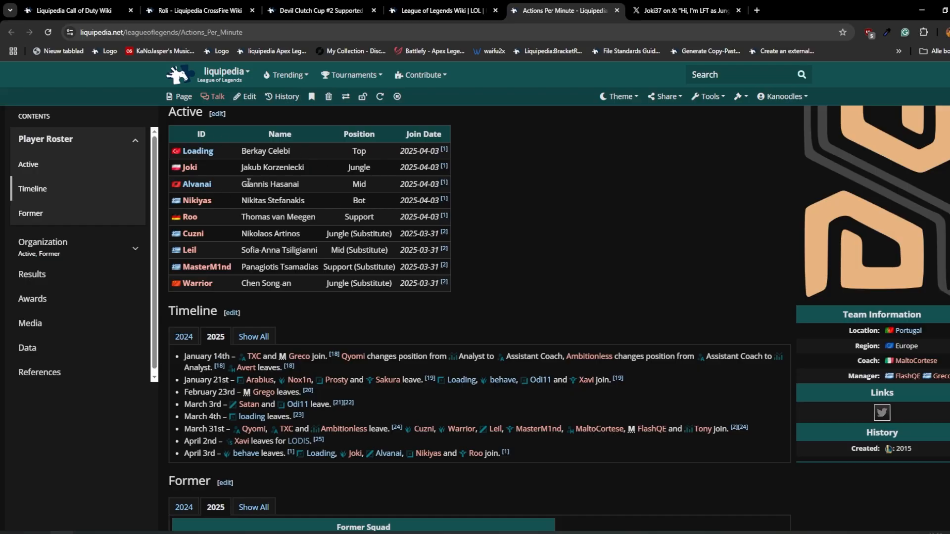
scroll(249, 182, up, 1)
triple_click(301, 198)
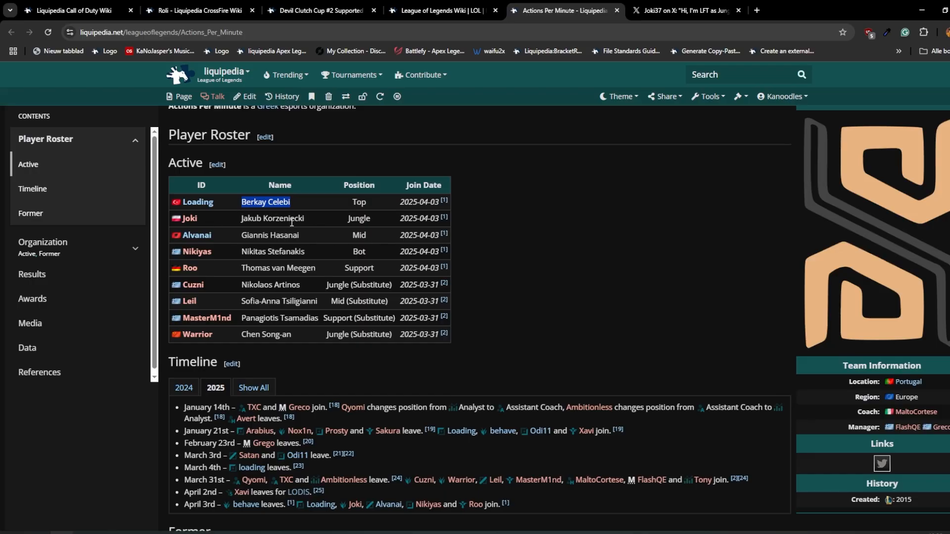
scroll(306, 220, down, 6)
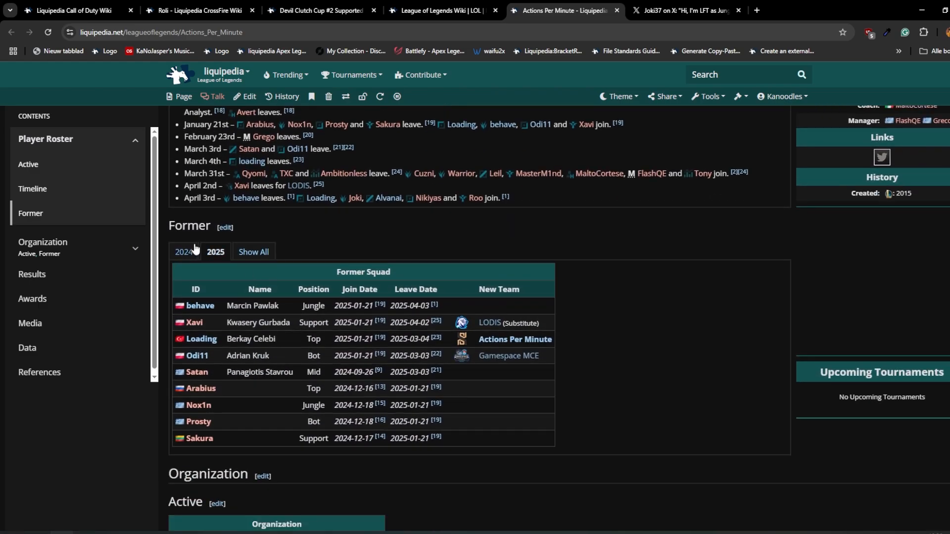
scroll(388, 399, up, 8)
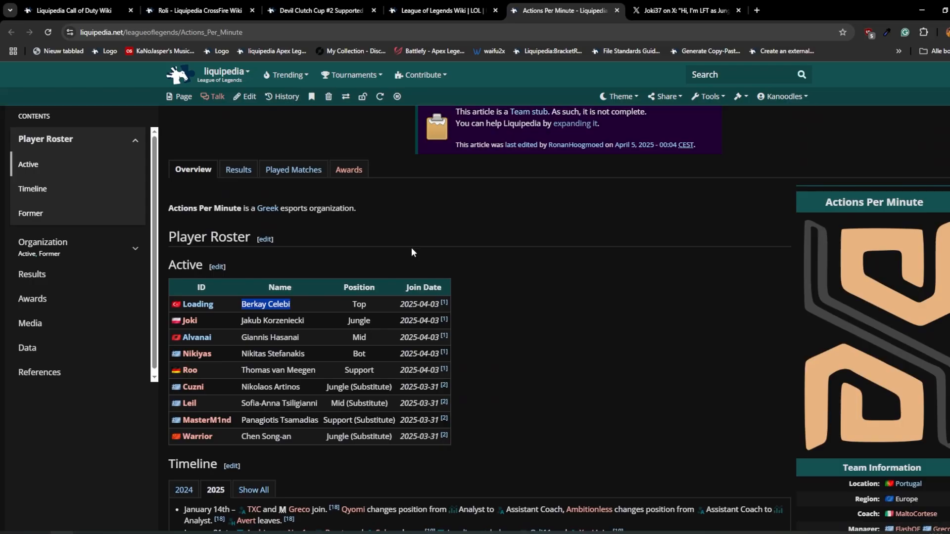
Purge the Actions Per Minute page and check the jungler's listing in the roster, timeline and former squad.
click(381, 98)
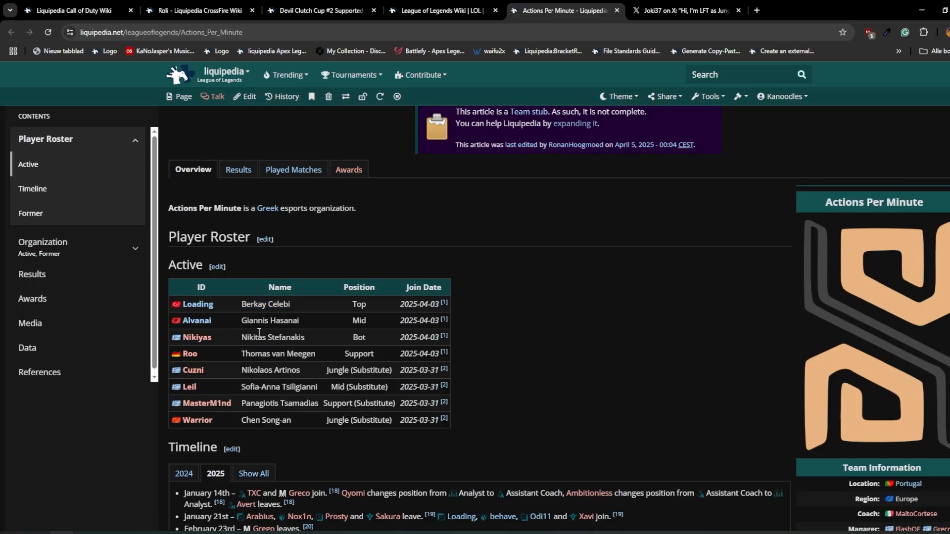
scroll(265, 326, down, 8)
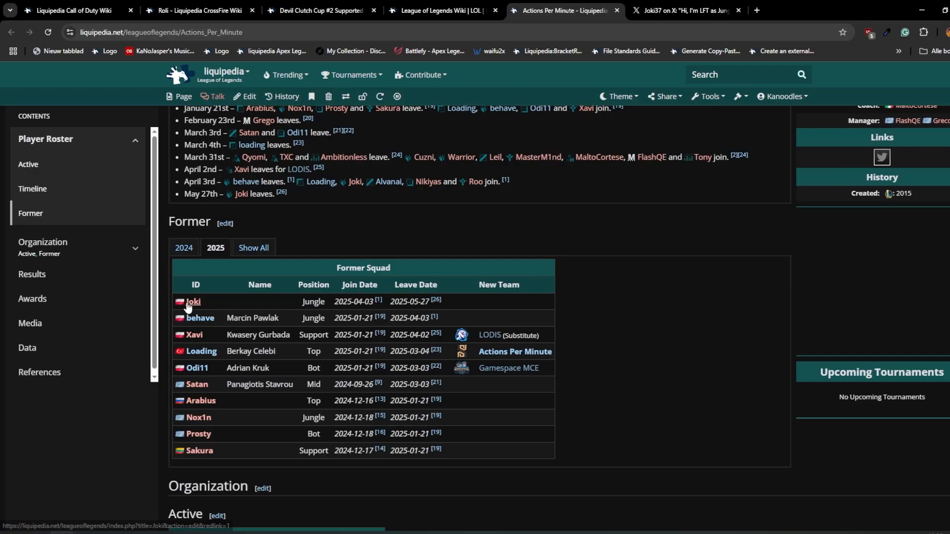
scroll(560, 375, up, 1)
Move the jungler's SquadAutoRow from ActiveSquadAuto to the start of FormerSquadAuto, save the page, and check the name in the Former Squad table.
scroll(258, 120, up, 6)
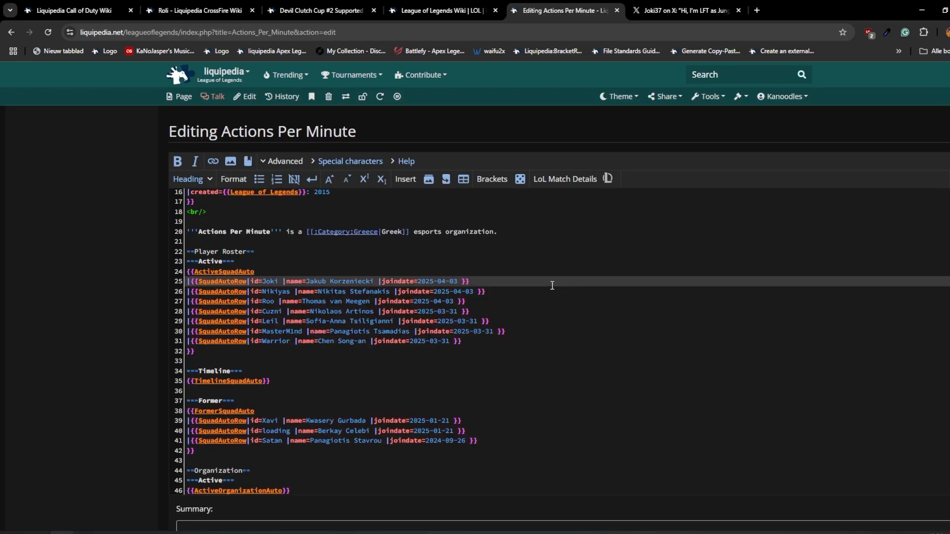
drag(552, 286, 164, 281)
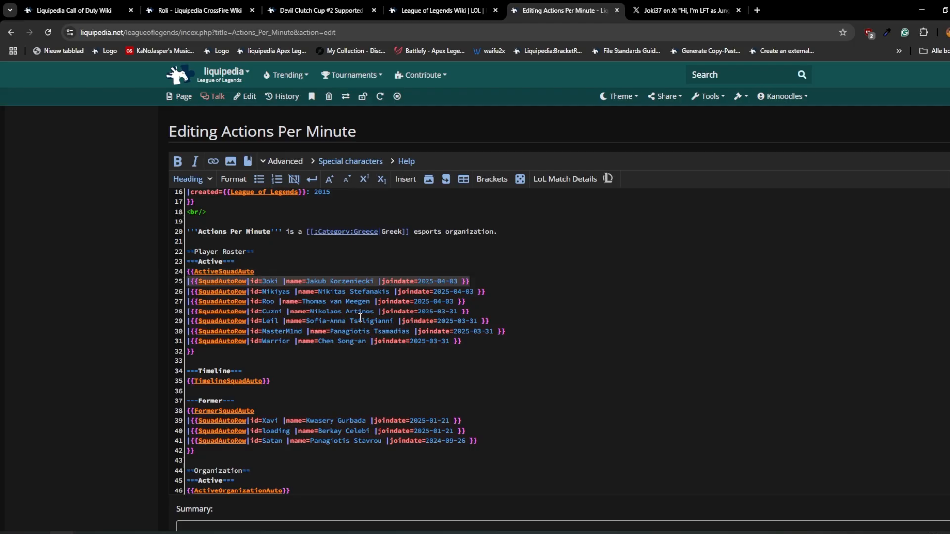
key(ctrl+x)
key(BackSpace)
double_click(217, 273)
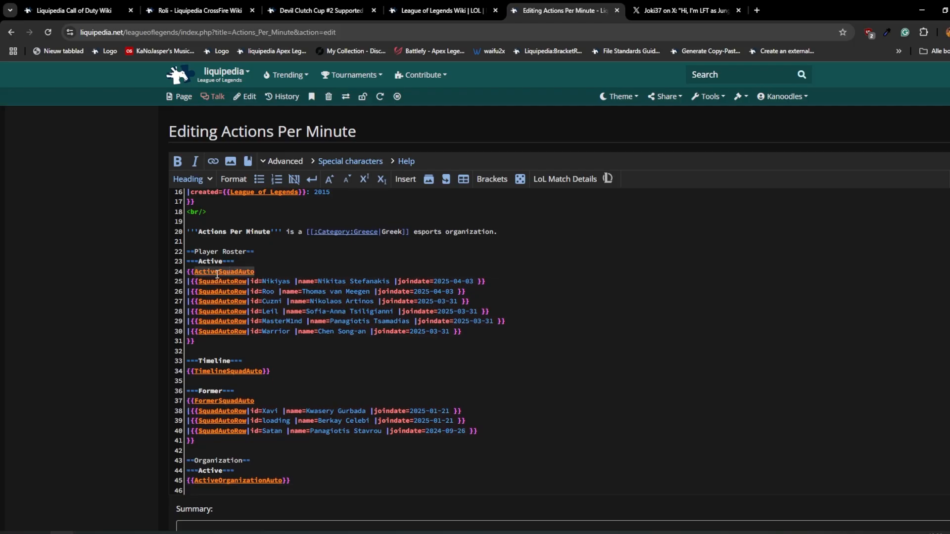
click(266, 405)
key(Return)
key(ctrl+v)
scroll(224, 426, down, 5)
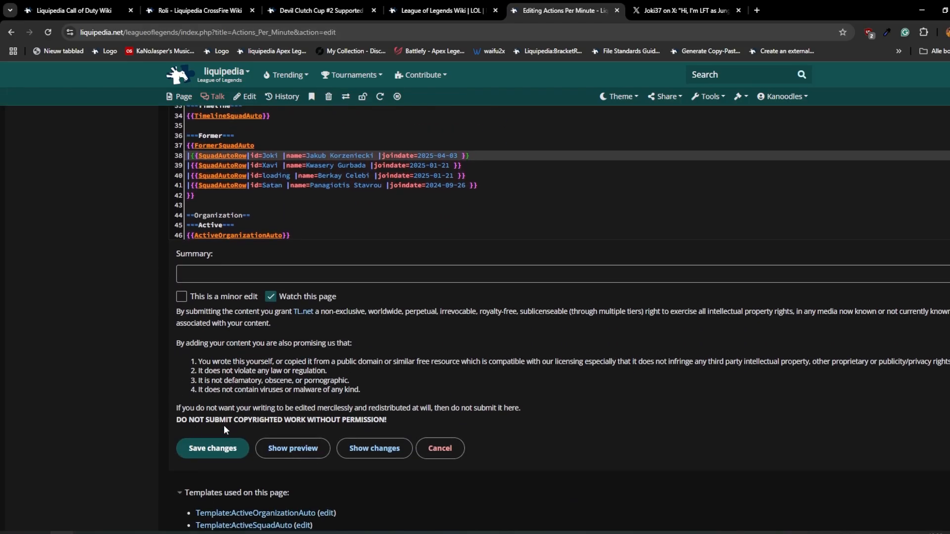
click(218, 448)
scroll(297, 376, down, 3)
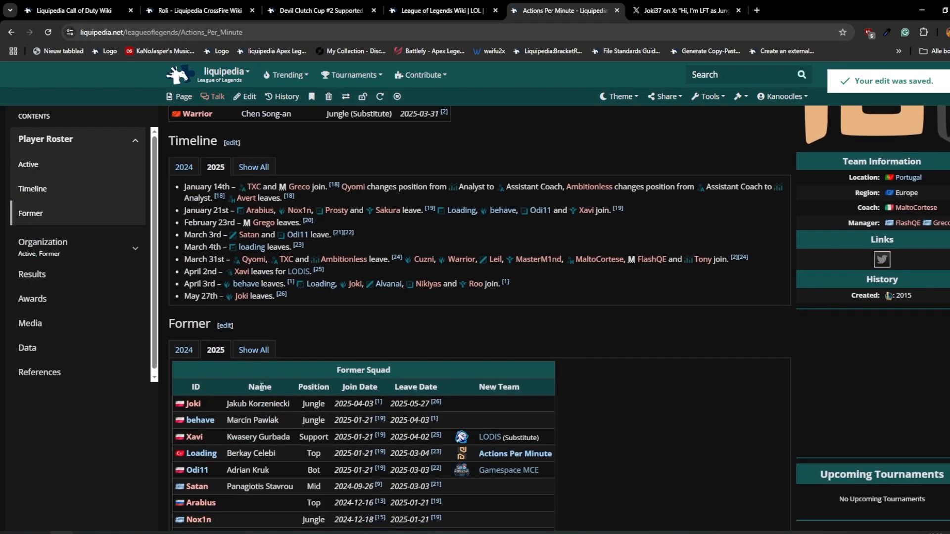
drag(222, 404, 270, 407)
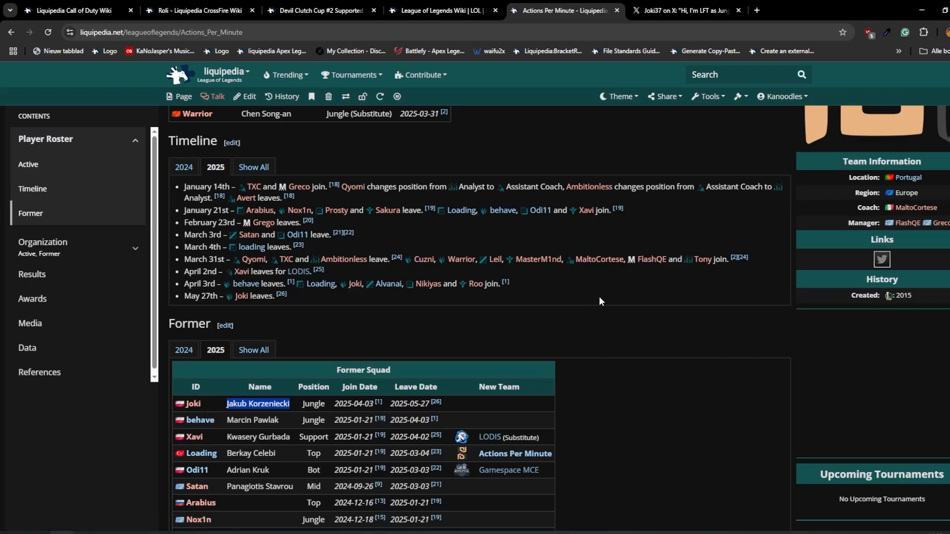
Open the page of the player who left BFXY on 2025-06-05, purge it, and check the introduction and team history.
click(419, 11)
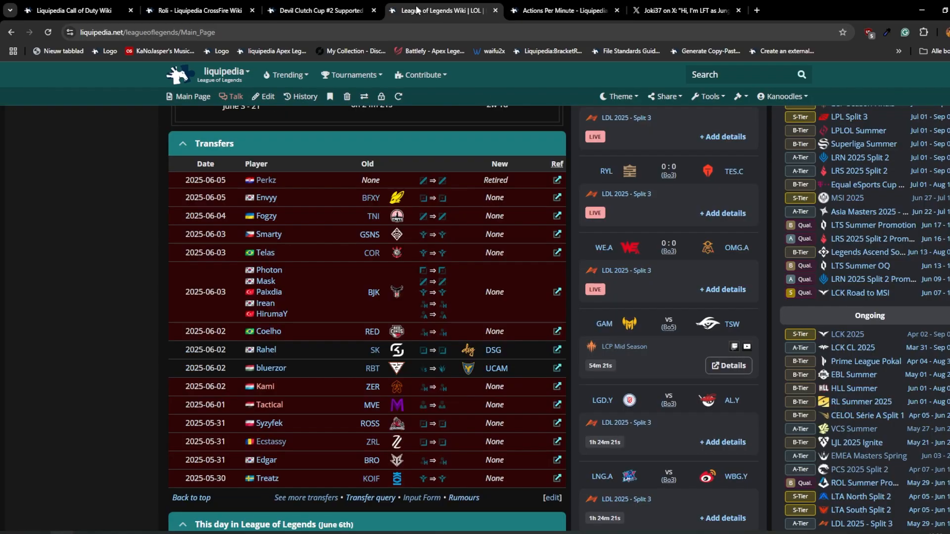
middle_click(266, 200)
click(540, 9)
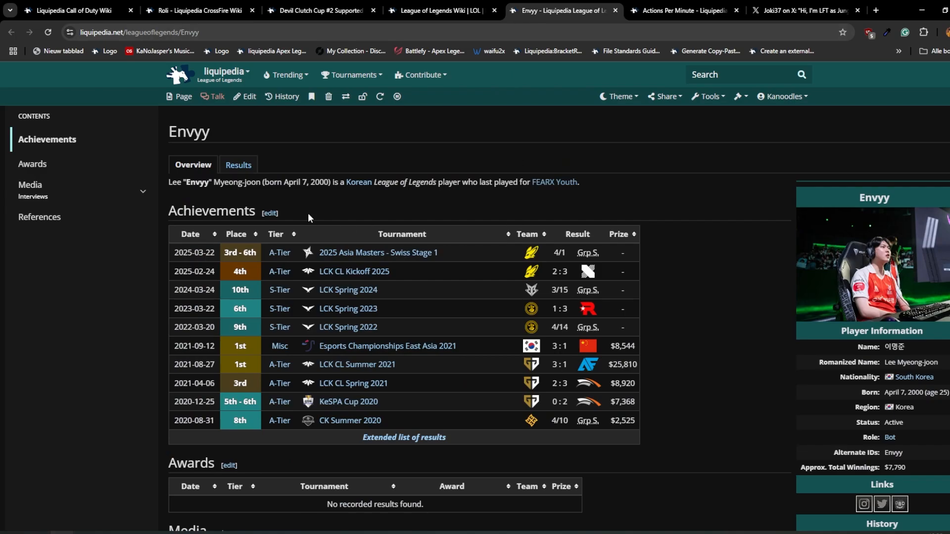
click(380, 97)
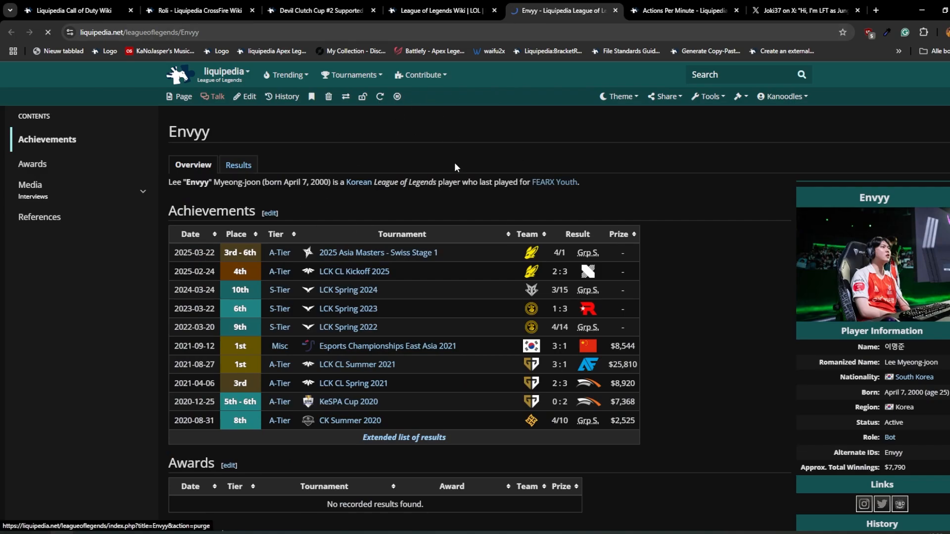
scroll(856, 252, down, 3)
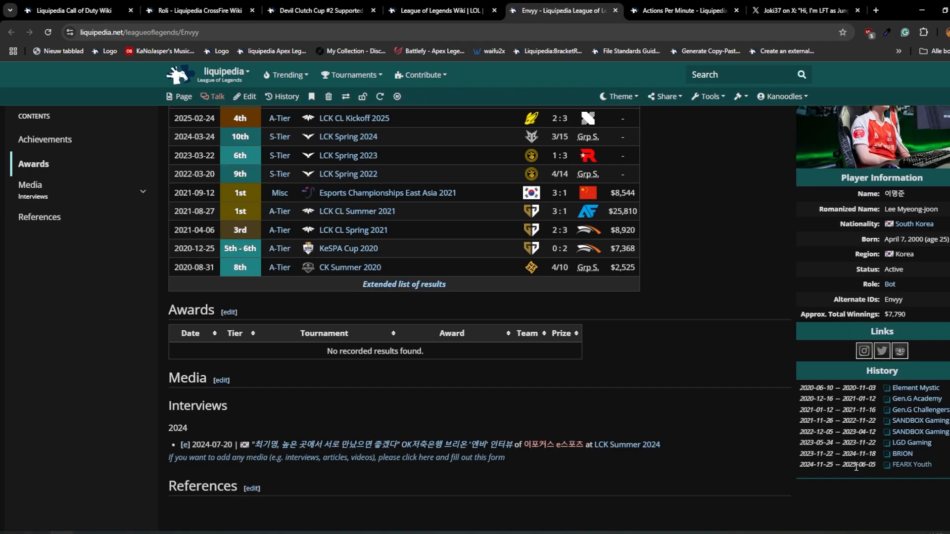
scroll(489, 286, up, 3)
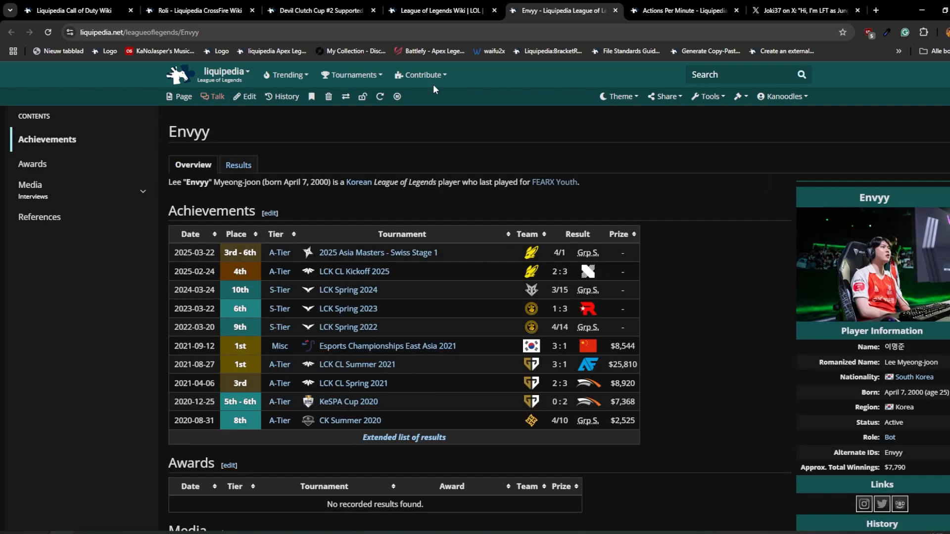
Switch from the League of Legends wiki to the Counter-Strike wiki and examine the main page's Transfers list.
click(418, 11)
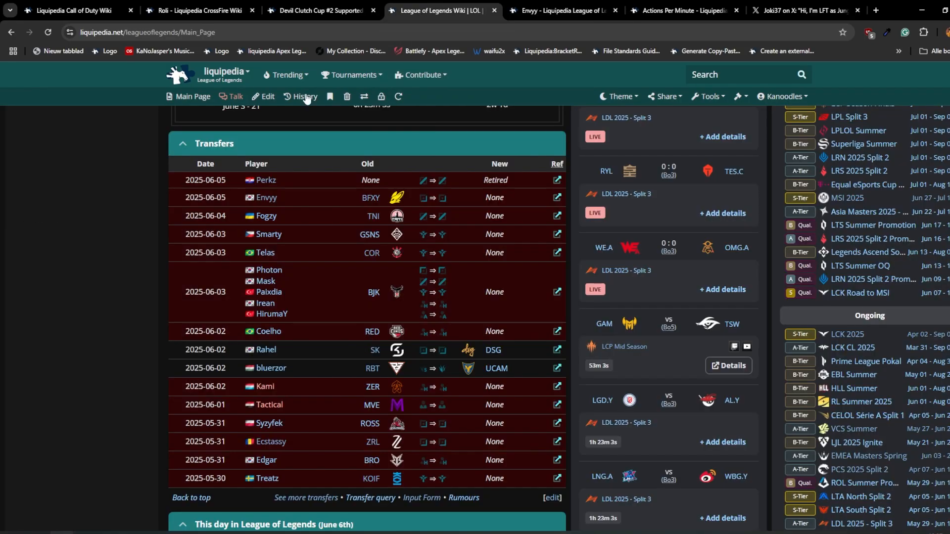
click(236, 75)
click(450, 157)
drag(426, 7, 657, 4)
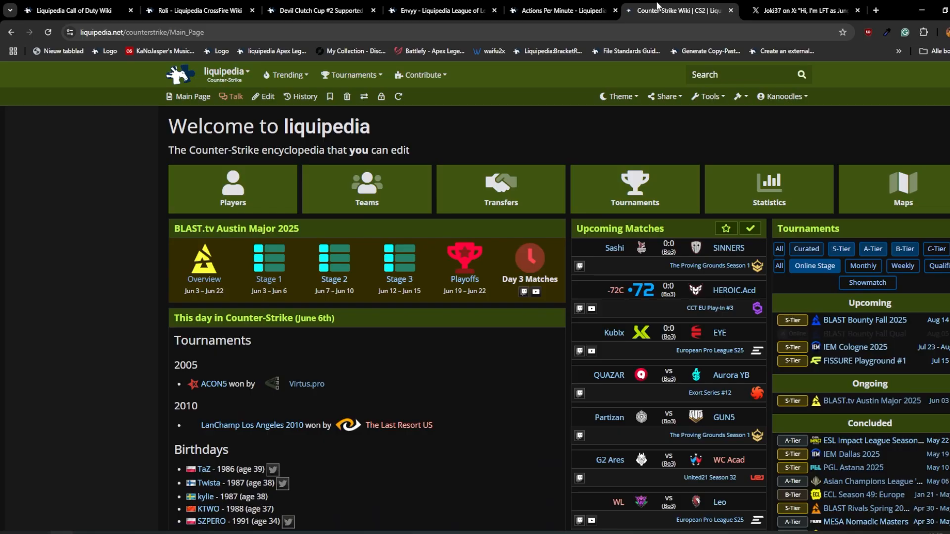
scroll(399, 413, down, 9)
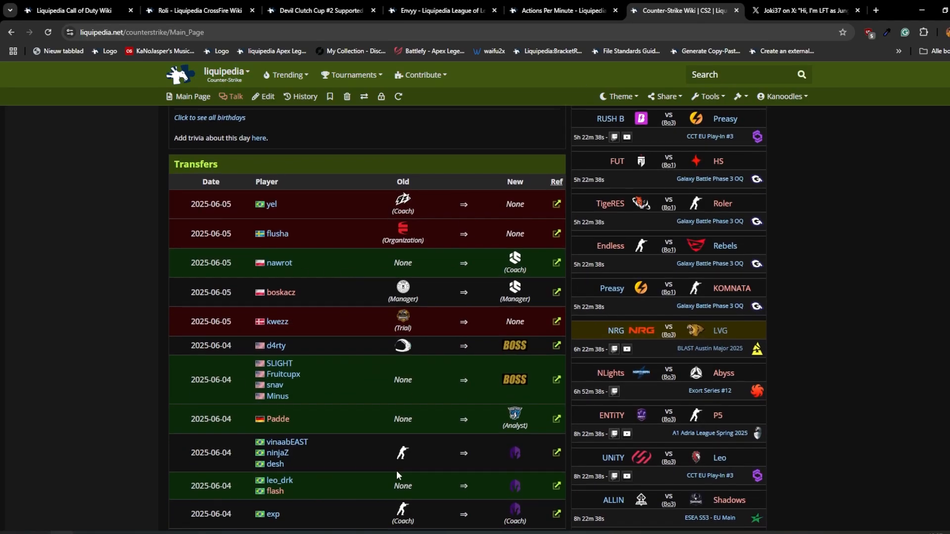
scroll(458, 376, down, 4)
scroll(524, 459, up, 5)
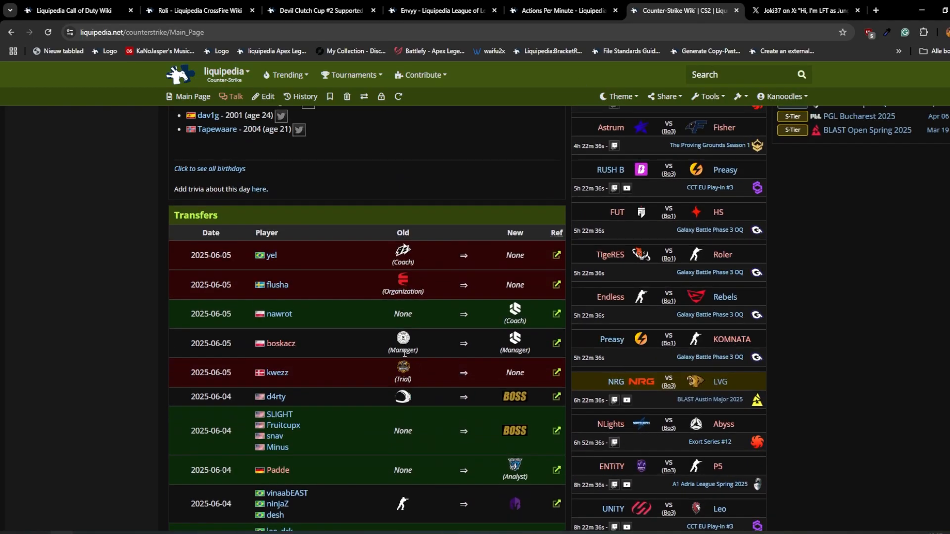
scroll(345, 257, down, 4)
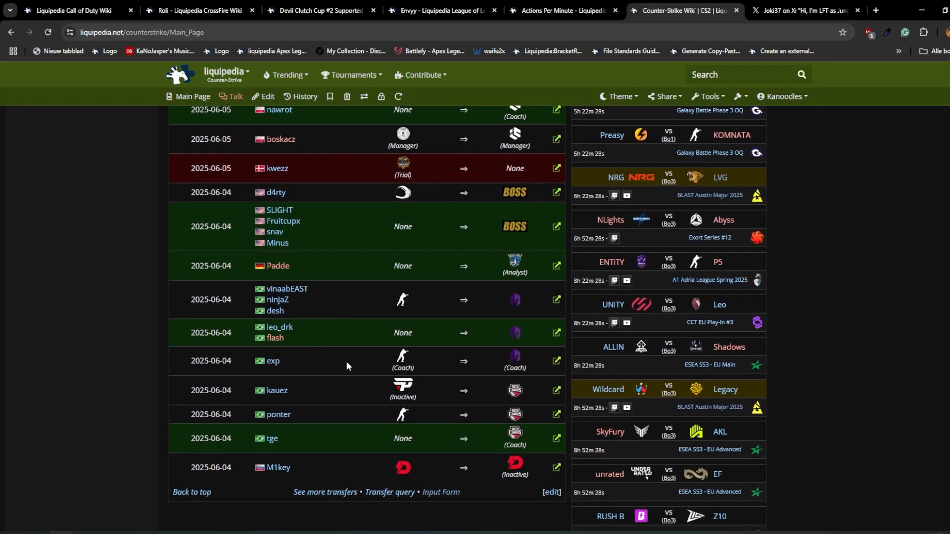
Open the Keyd Stars team page and the page of the first player in its 2025-06-04 signing from no team.
middle_click(514, 355)
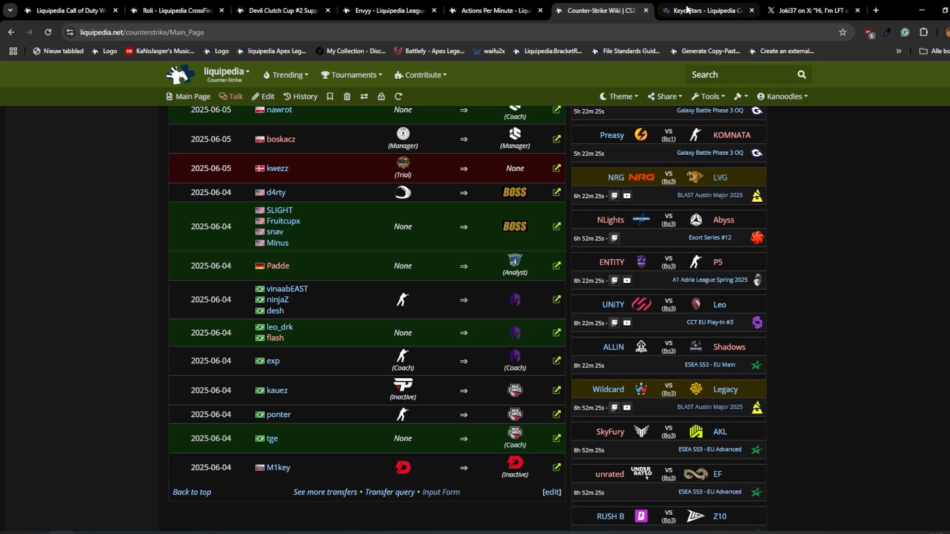
middle_click(293, 326)
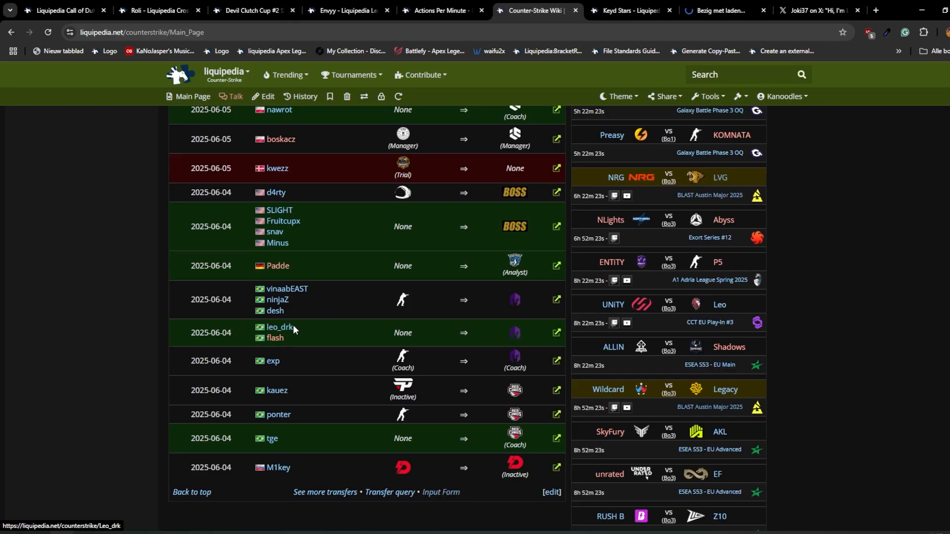
drag(720, 11, 636, 11)
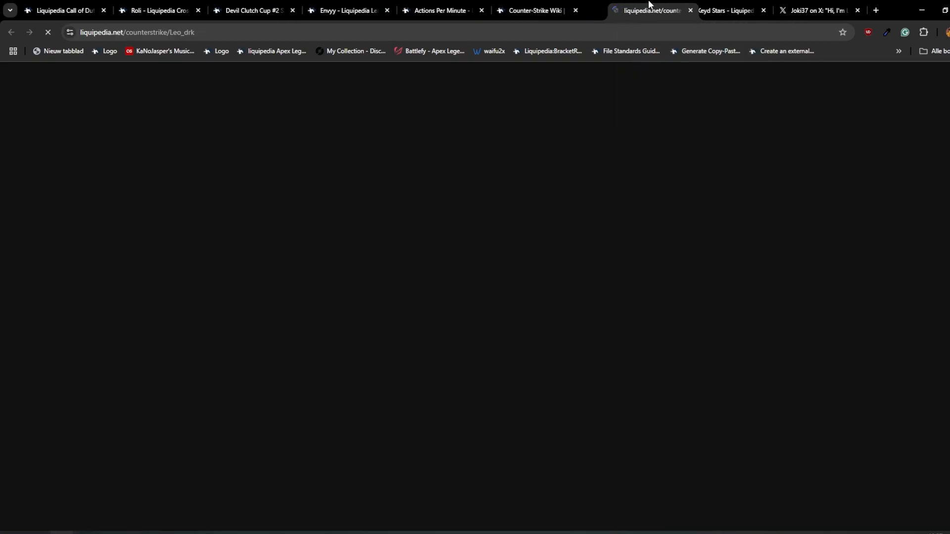
scroll(623, 122, down, 1)
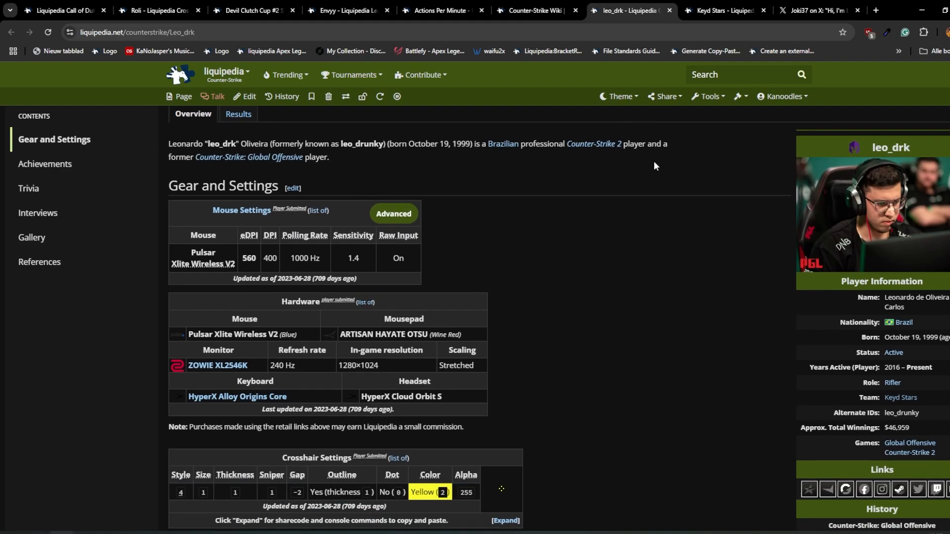
Open the Keyd Stars player's page source for editing and examine the infobox team field and the team_history entries.
click(247, 97)
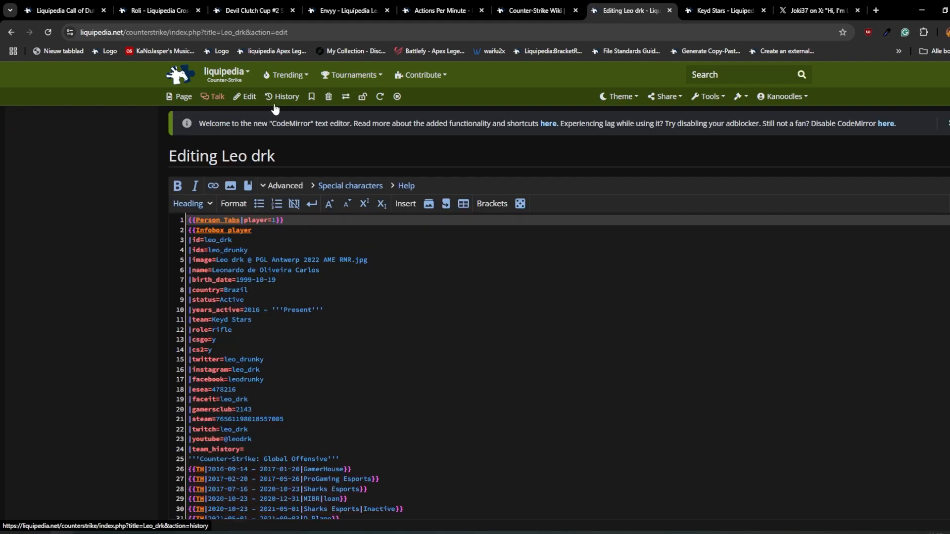
drag(255, 320, 168, 318)
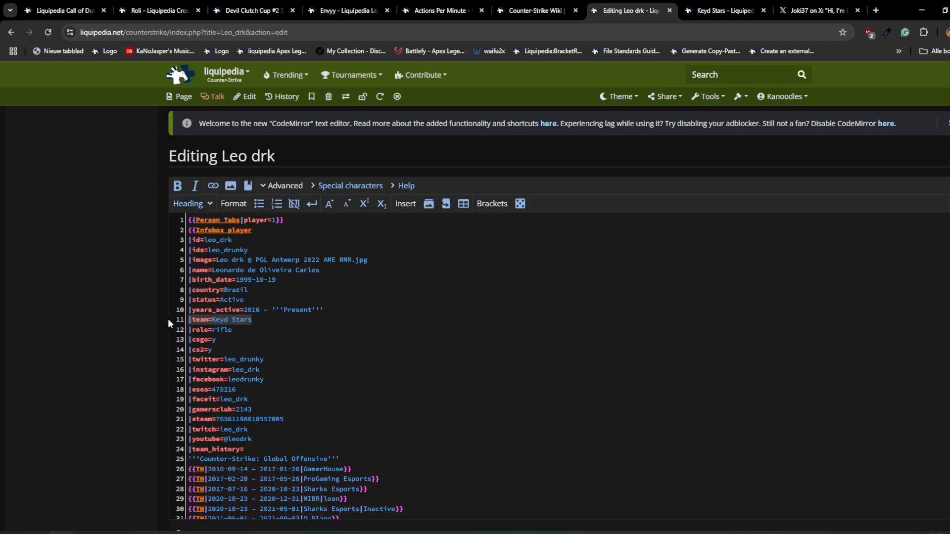
click(214, 319)
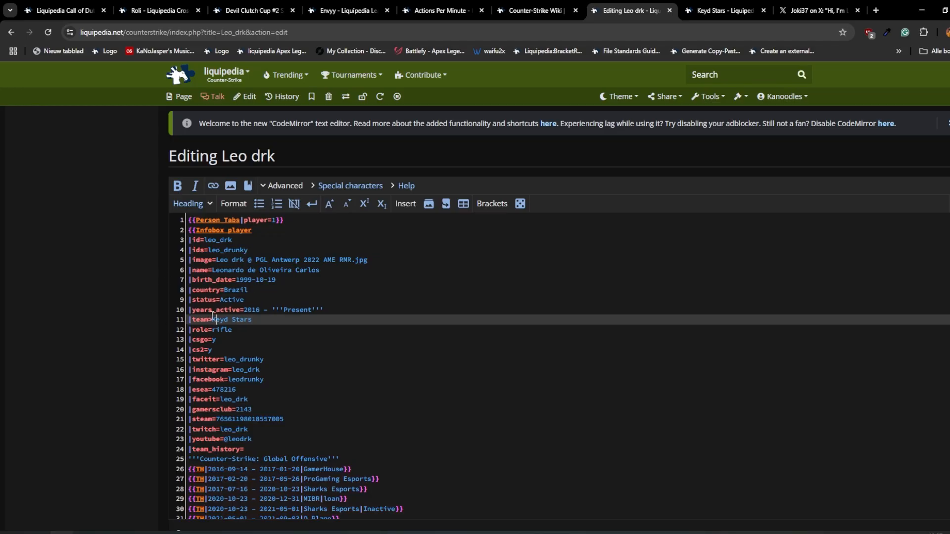
drag(212, 321, 262, 318)
scroll(360, 358, down, 4)
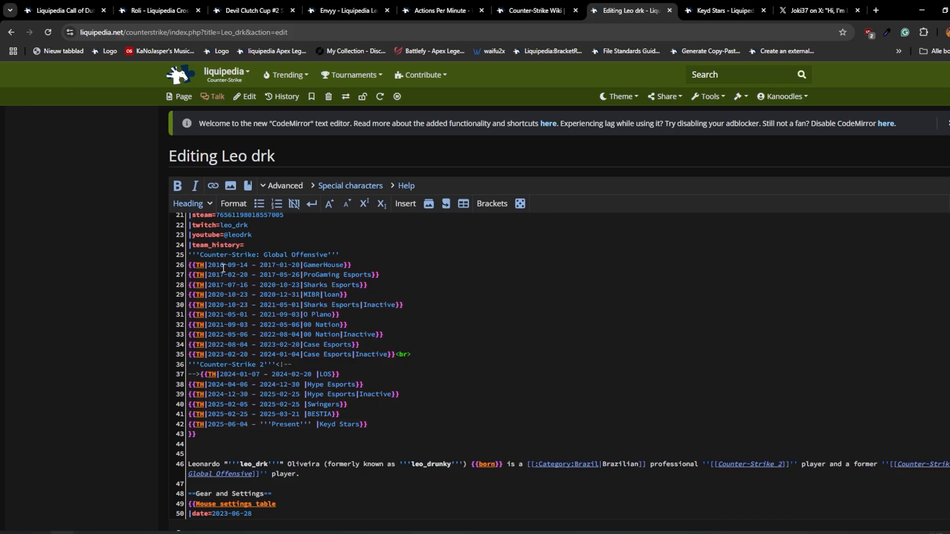
Duplicate the current Keyd Stars team_history entry on a new line below it and highlight its end date and the copy's start date.
drag(369, 424, 143, 423)
key(Left)
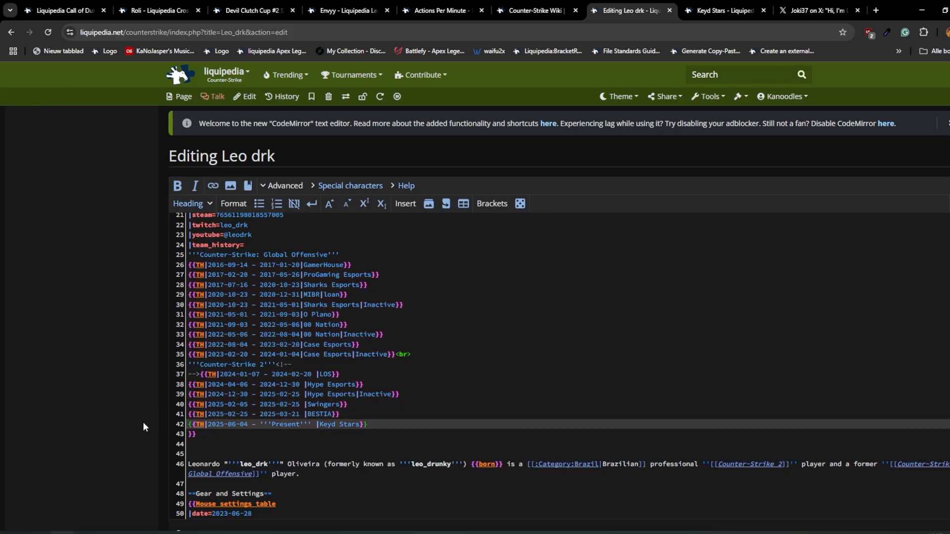
click(429, 426)
key(Return)
key(ctrl+v)
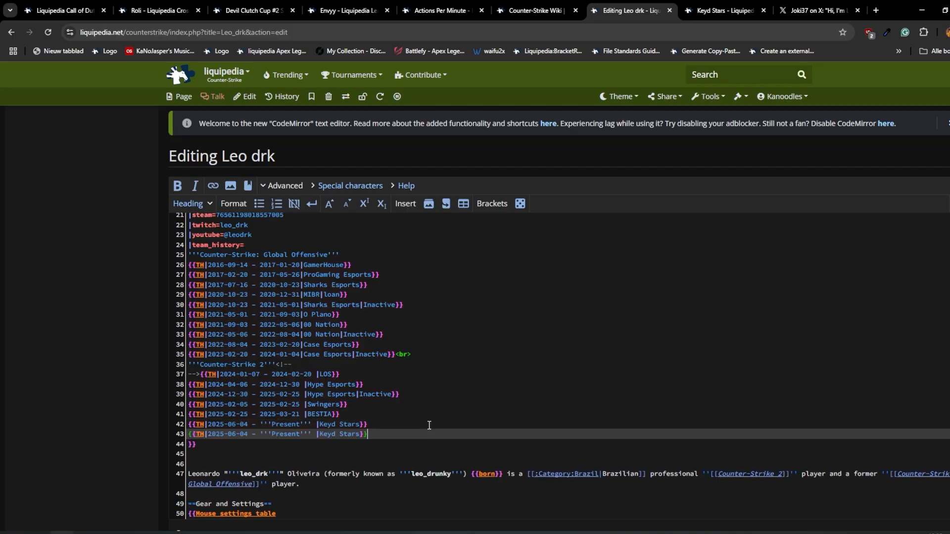
drag(260, 425, 313, 428)
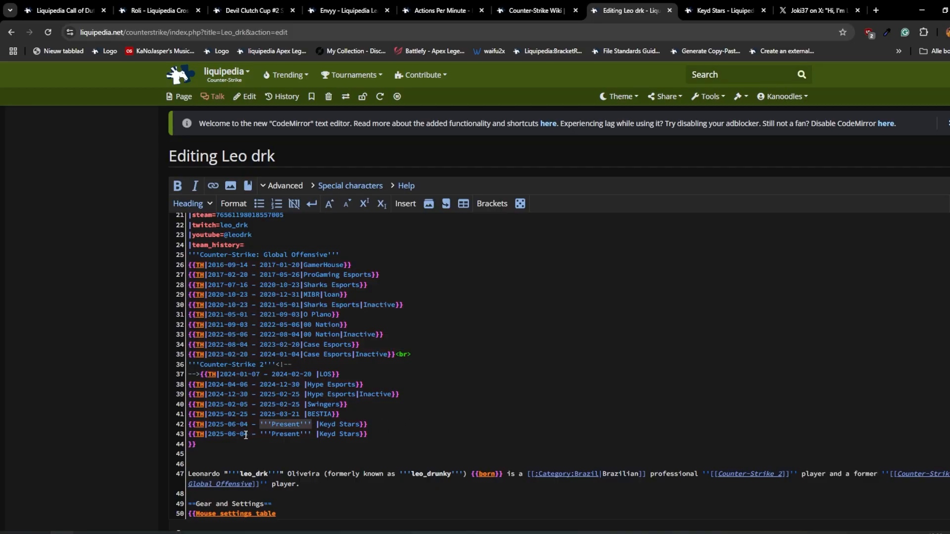
drag(256, 434, 207, 435)
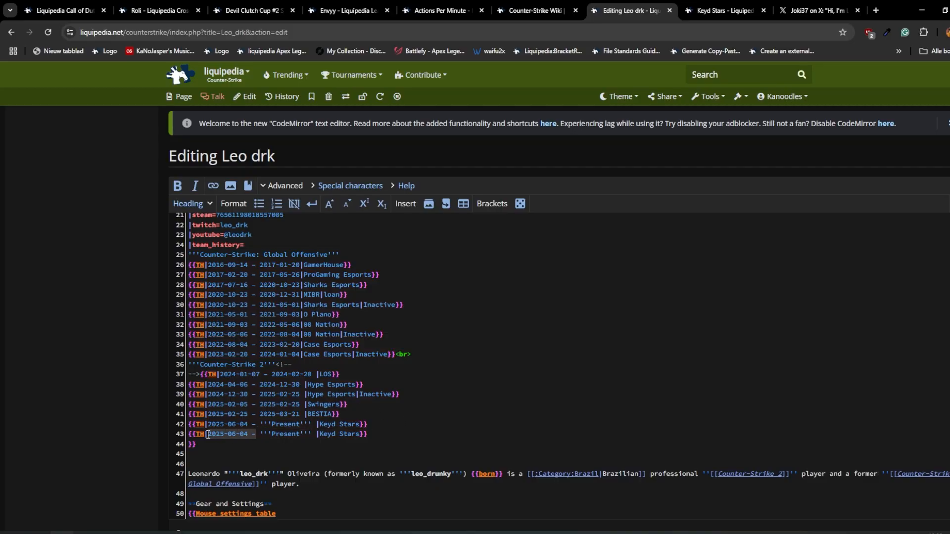
Undo the duplicated team_history entry and return to the player's page without saving.
click(375, 429)
key(ctrl+z)
key(BackSpace)
scroll(258, 342, down, 3)
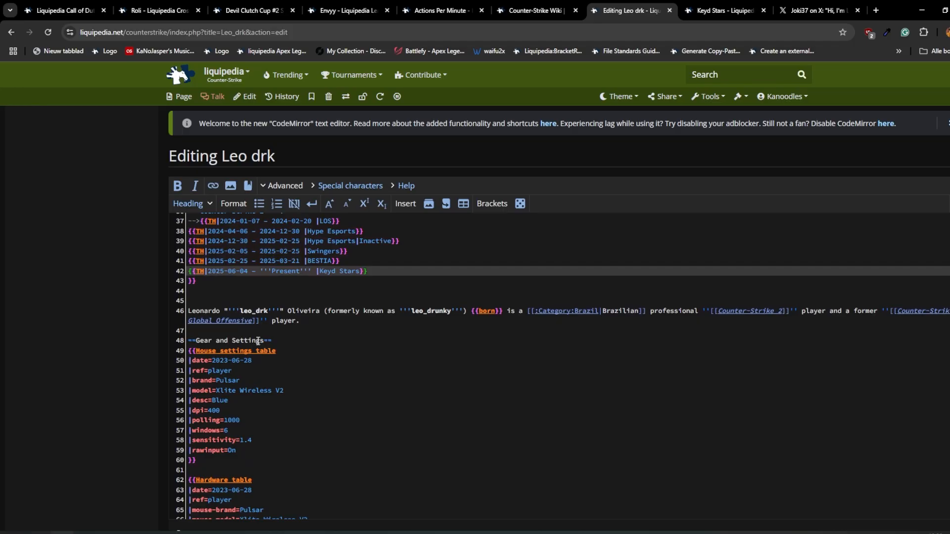
click(10, 32)
scroll(781, 400, down, 6)
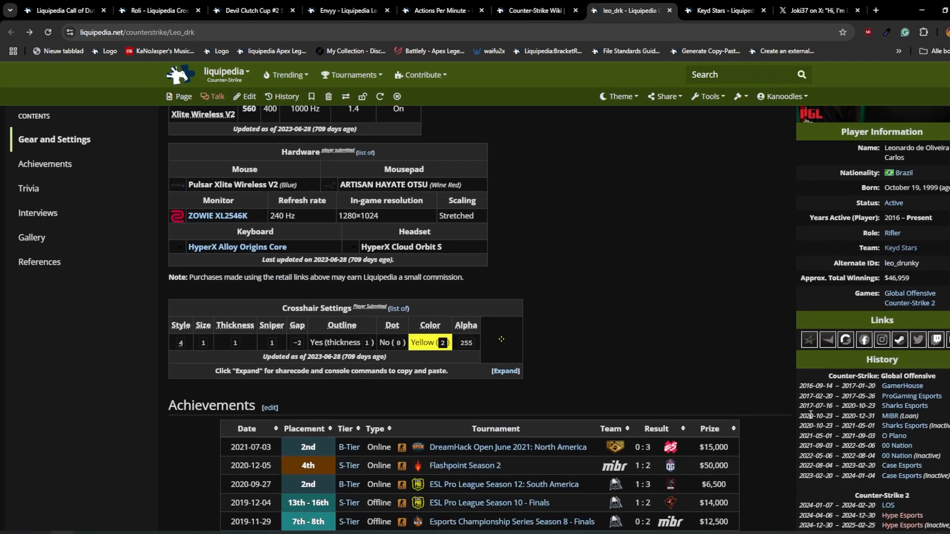
Switch to the Keyd Stars team page, open its source for editing, and look through the Timeline and Player Roster sections.
click(725, 10)
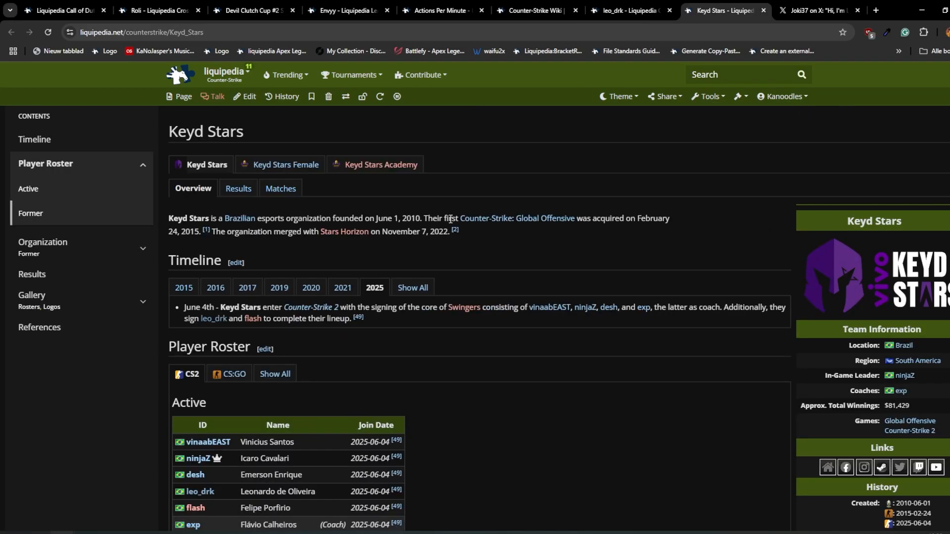
scroll(413, 298, down, 1)
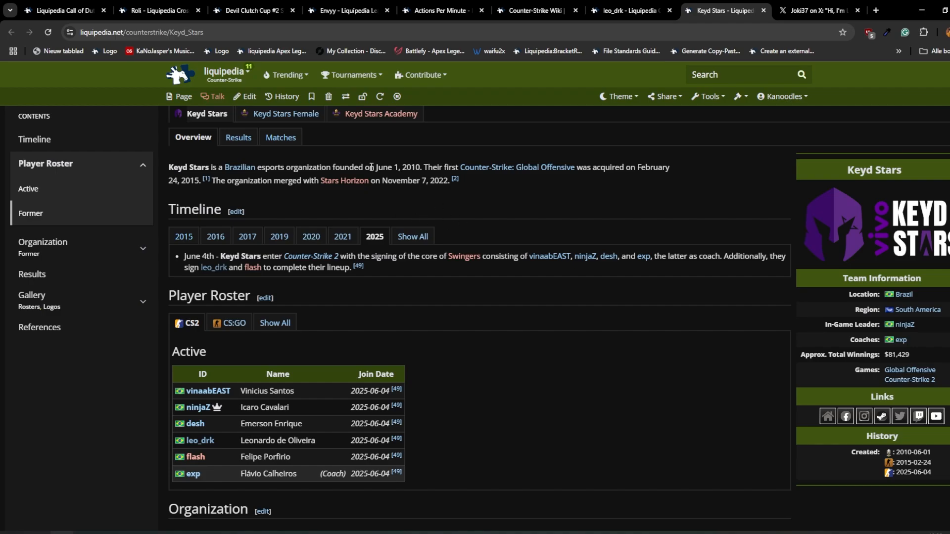
click(250, 97)
scroll(380, 374, down, 3)
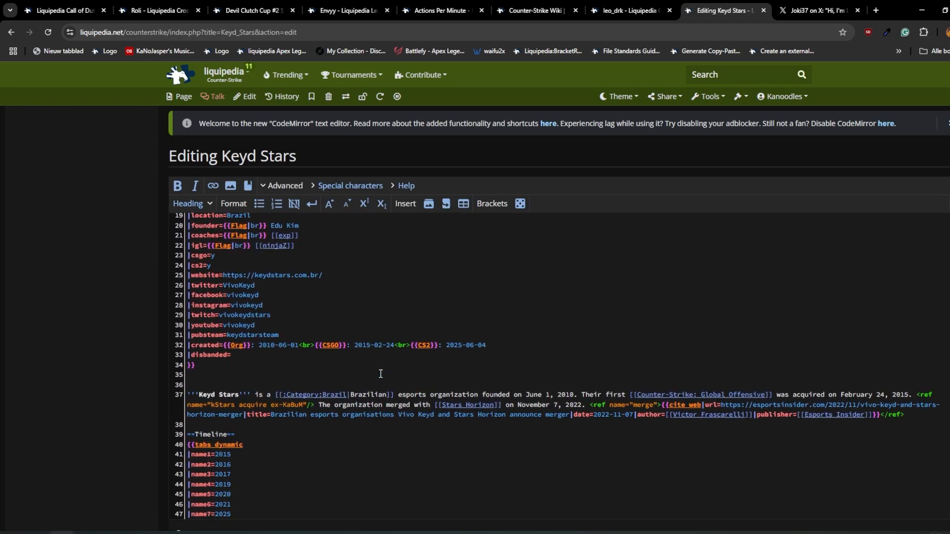
scroll(380, 374, down, 15)
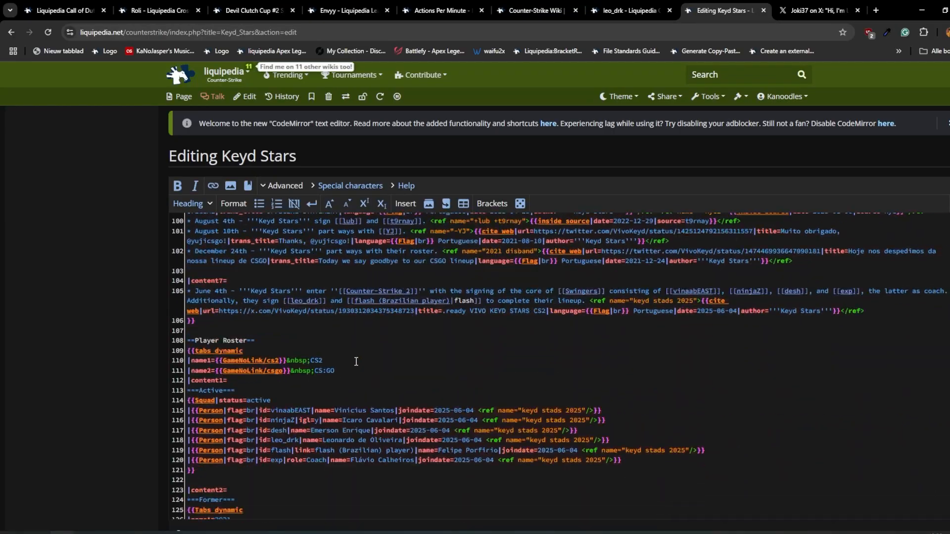
scroll(353, 361, down, 1)
scroll(352, 359, up, 5)
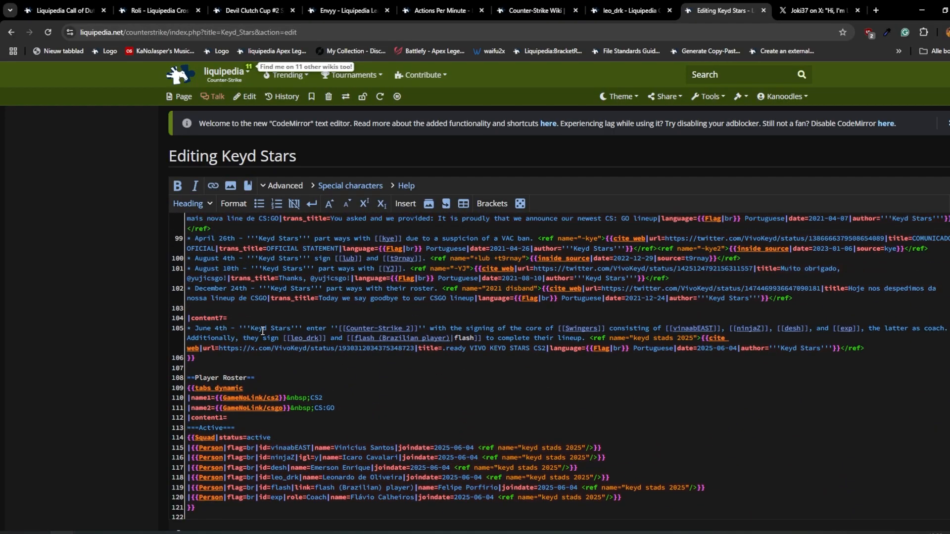
scroll(219, 249, up, 10)
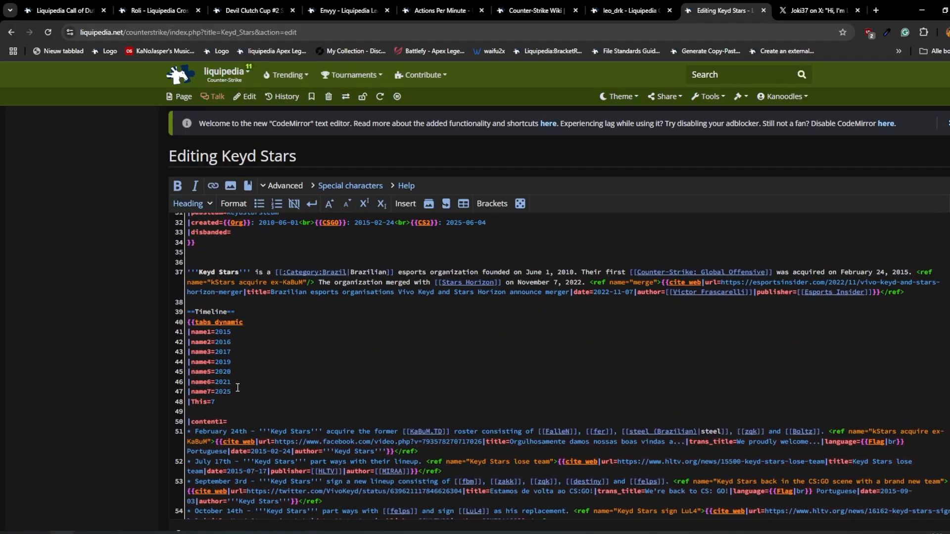
Examine the Timeline's year tab names and the matching content blocks, from content1 down to content7.
click(237, 335)
double_click(239, 342)
click(244, 370)
scroll(244, 371, down, 1)
drag(242, 371, 163, 373)
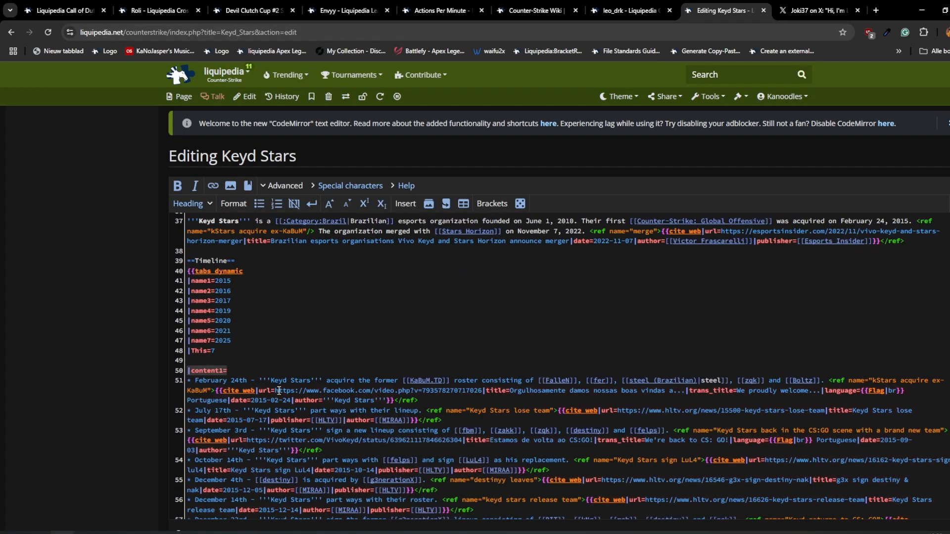
scroll(265, 386, down, 10)
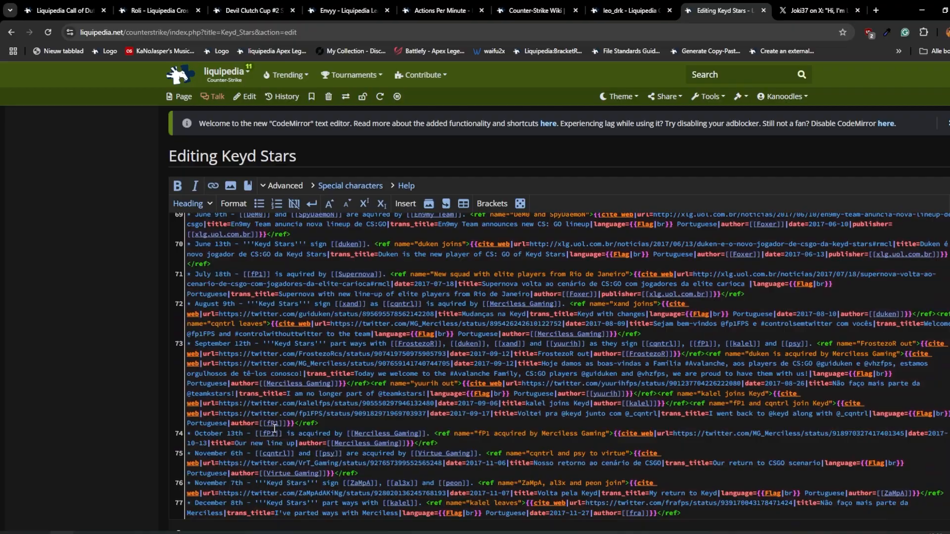
scroll(264, 420, down, 8)
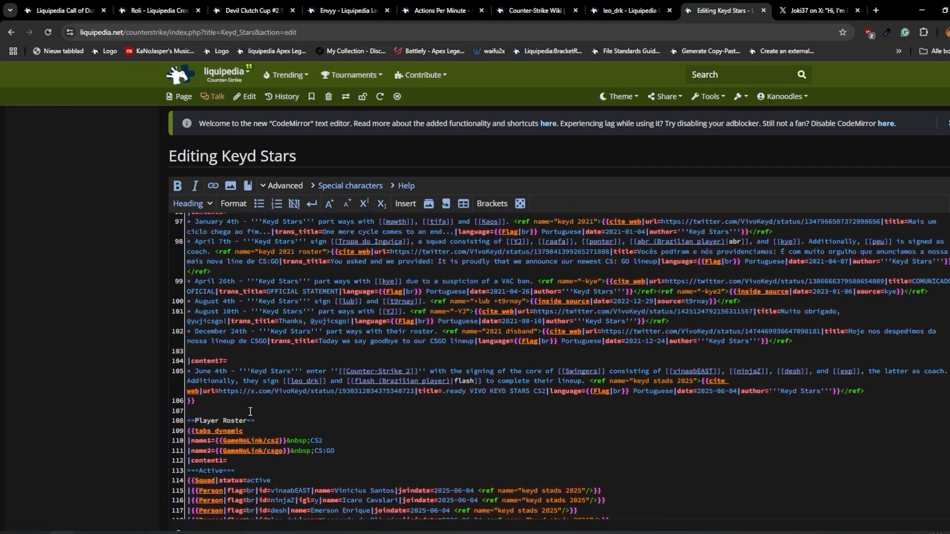
Examine the June 4th entry in the 2025 timeline block, covering its date, team name and linked signed players.
double_click(205, 372)
click(228, 372)
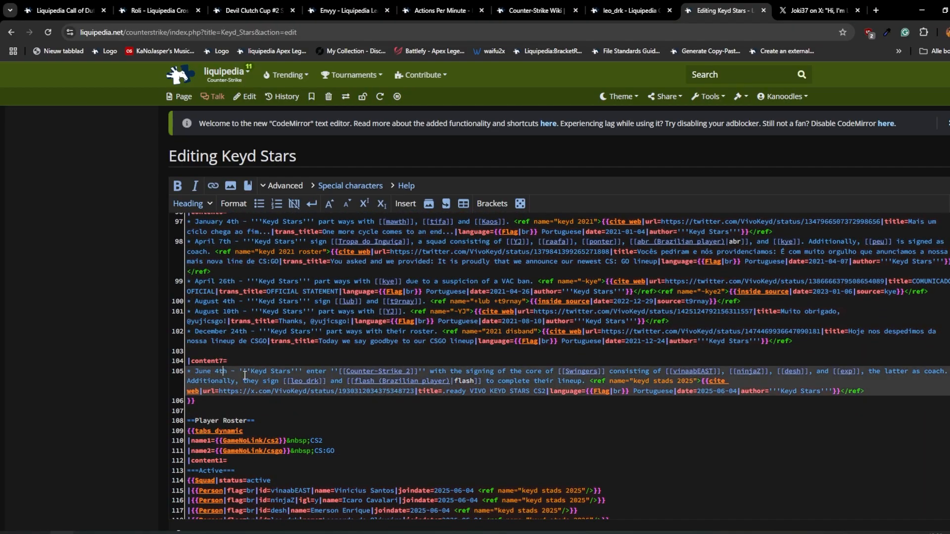
click(261, 374)
drag(666, 371, 426, 379)
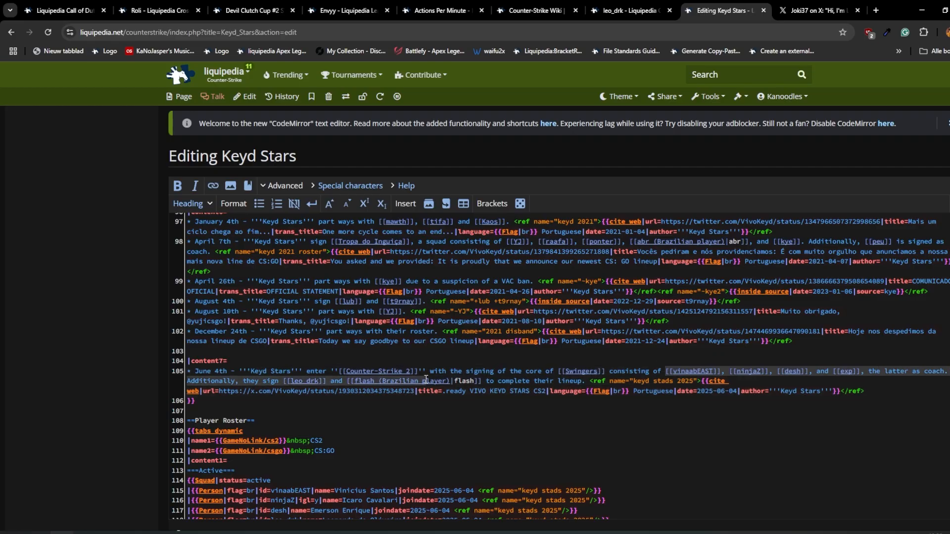
click(285, 381)
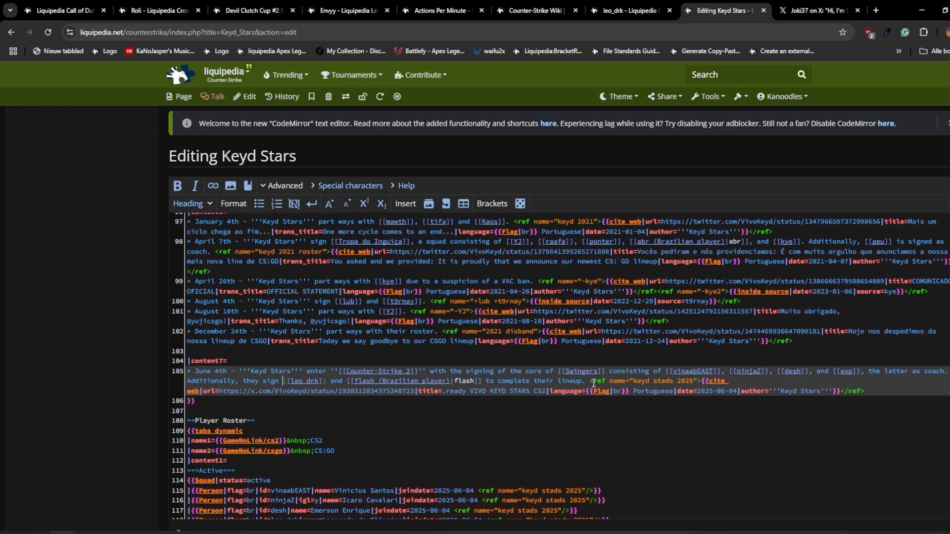
Examine the June 4th entry's named reference "keyd stads 2025" and its citation's URL, title, language and date.
drag(587, 381, 699, 379)
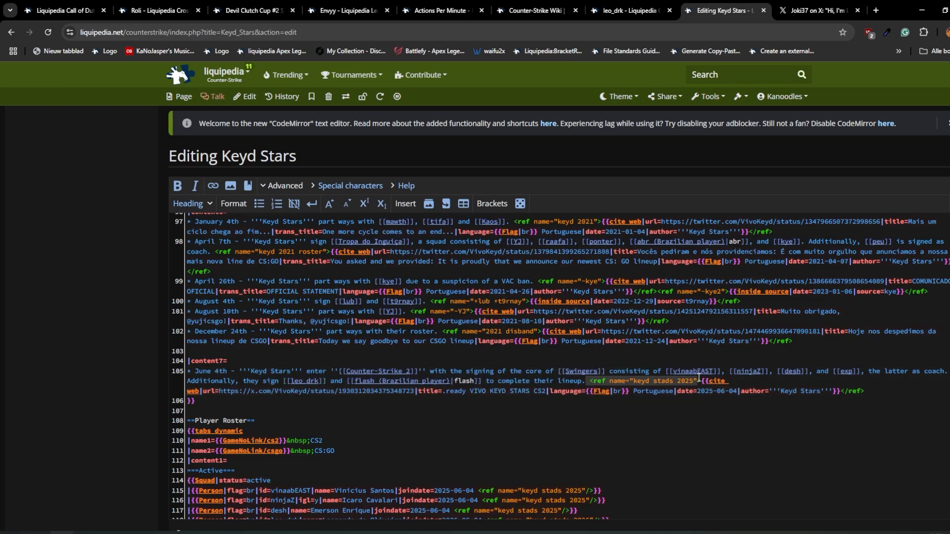
click(641, 385)
drag(236, 396, 533, 393)
double_click(617, 392)
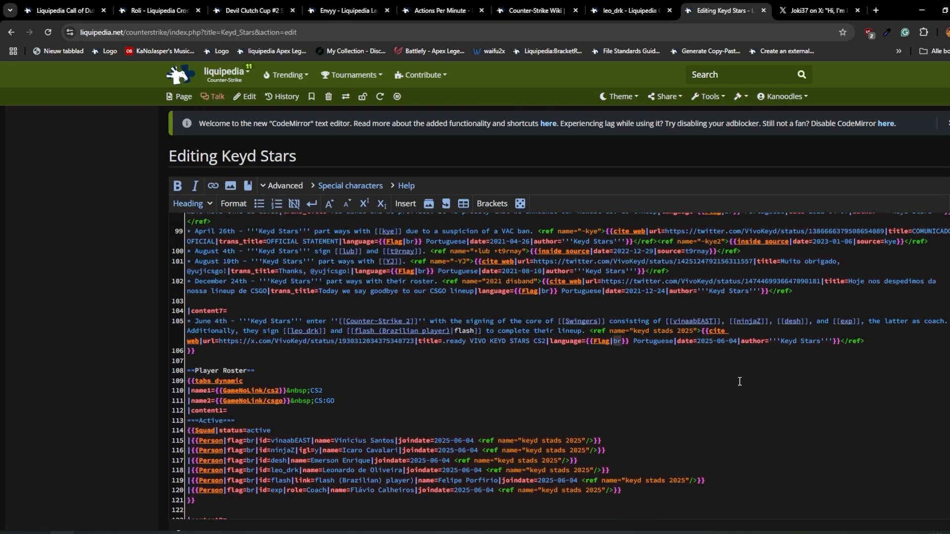
scroll(770, 384, down, 1)
click(718, 341)
Examine the Player Roster's CS2 and CS:GO tabs, the active squad's Person rows and the Former section.
scroll(588, 380, down, 2)
scroll(588, 380, down, 1)
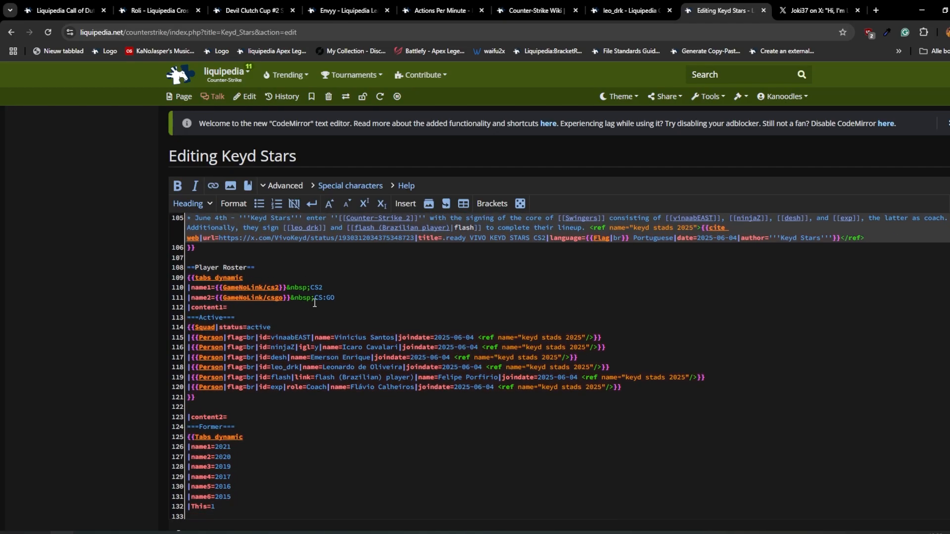
click(278, 288)
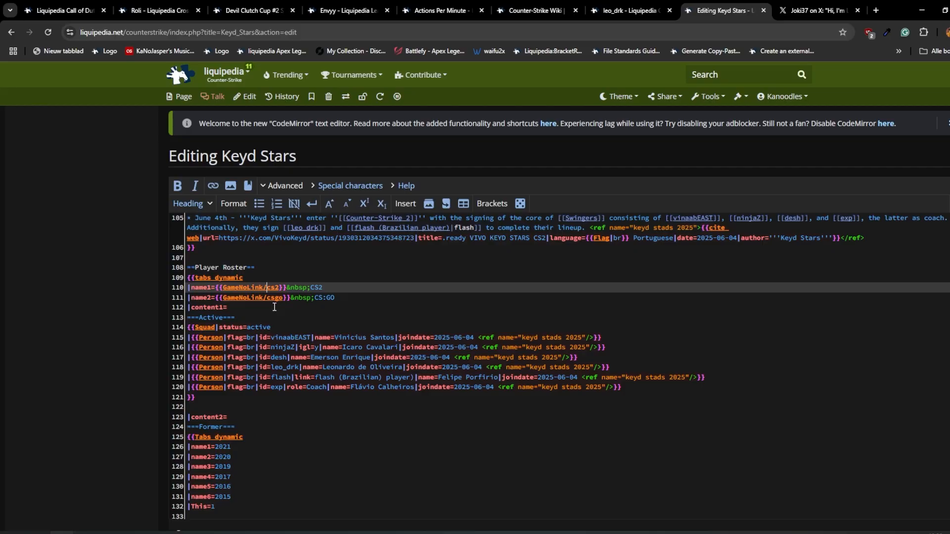
click(355, 299)
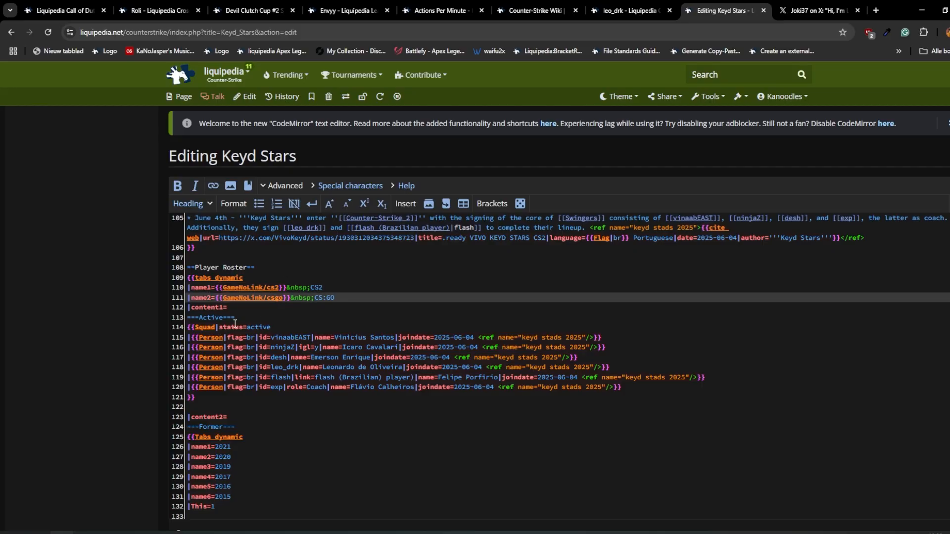
click(307, 346)
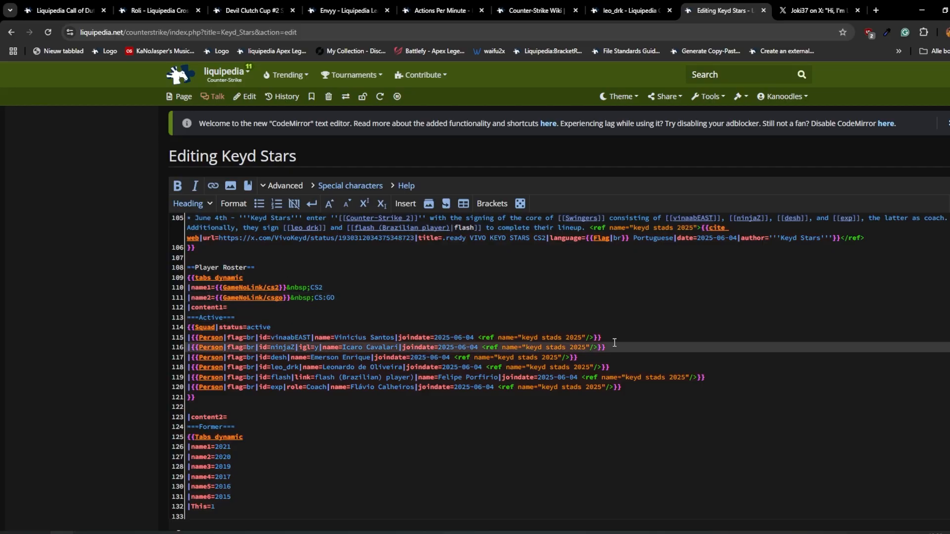
drag(615, 341, 142, 334)
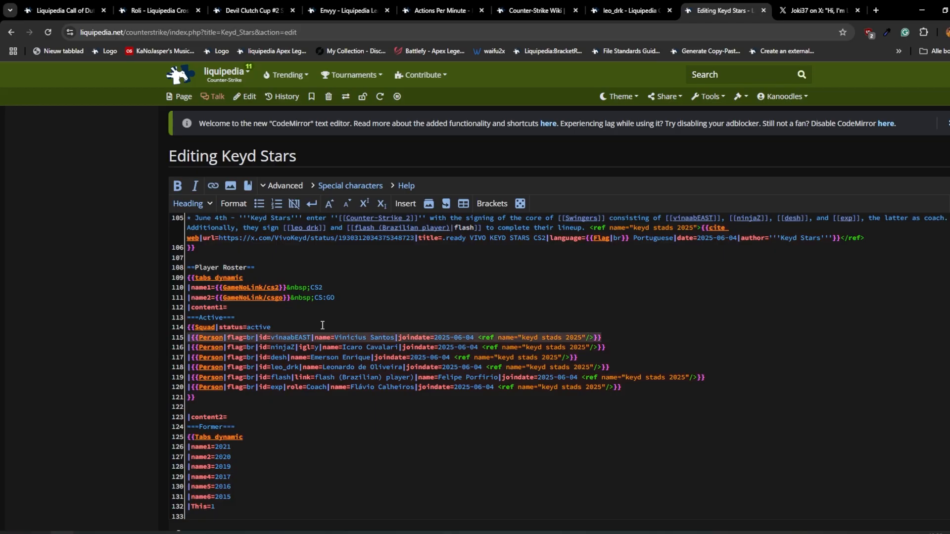
scroll(366, 379, down, 1)
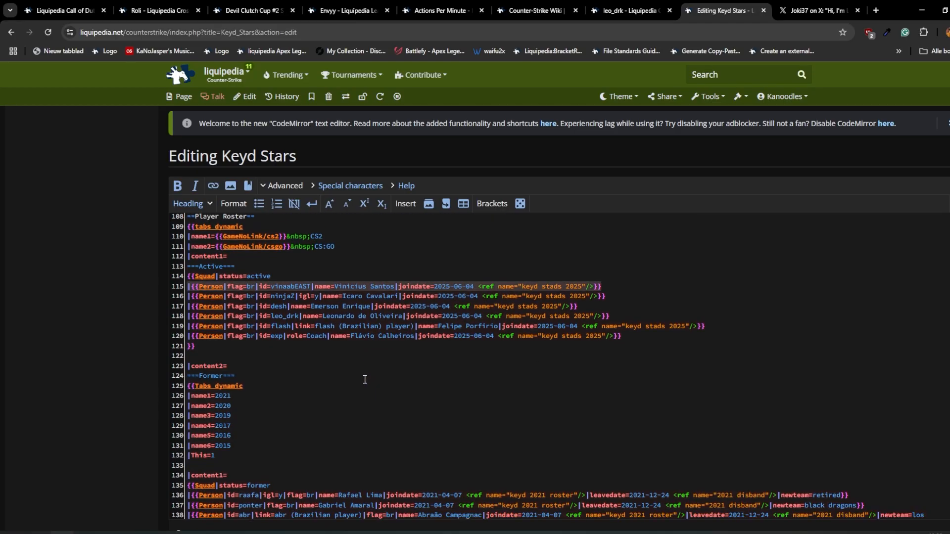
Compare the "keyd stads 2025" reference definition with its reuse in the first active Person row, retyping that row's closing "/>".
scroll(563, 322, up, 2)
click(617, 400)
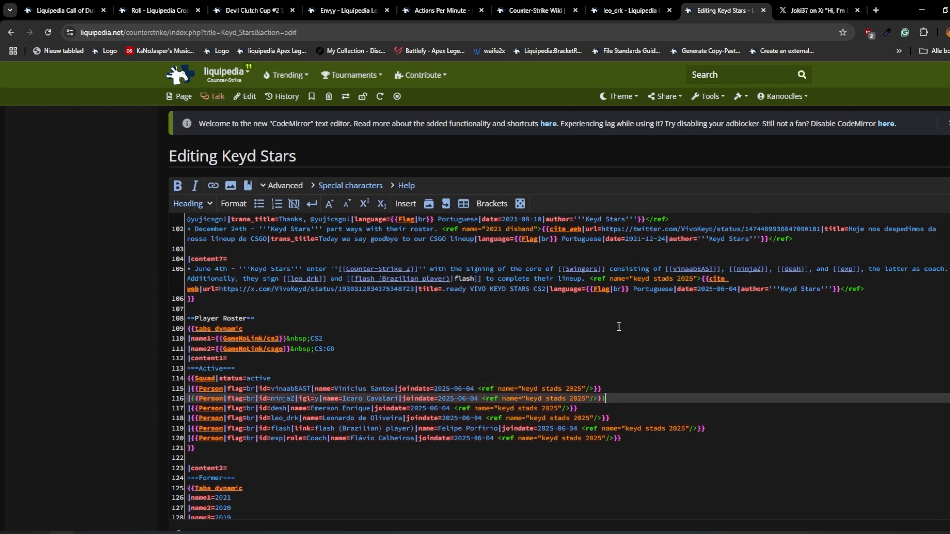
click(650, 273)
drag(590, 279, 700, 281)
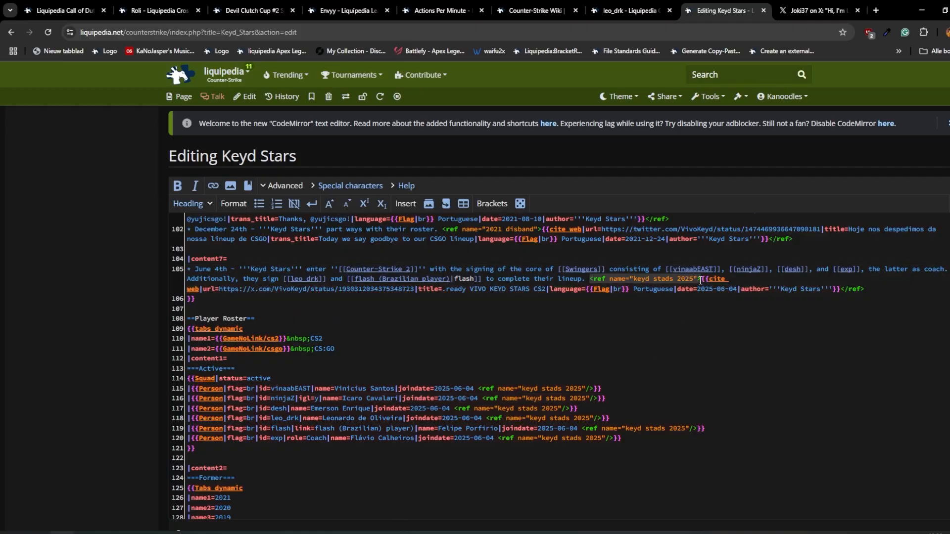
drag(478, 389, 594, 391)
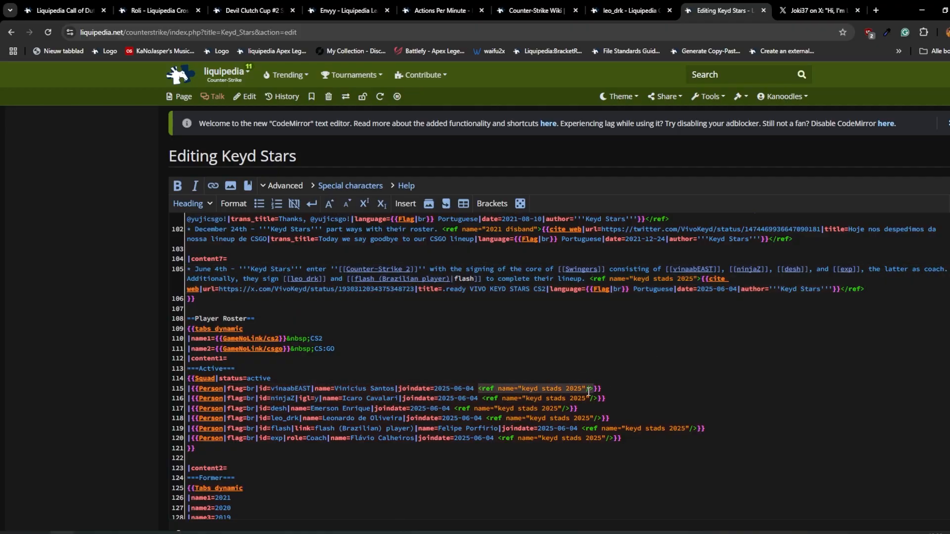
click(588, 391)
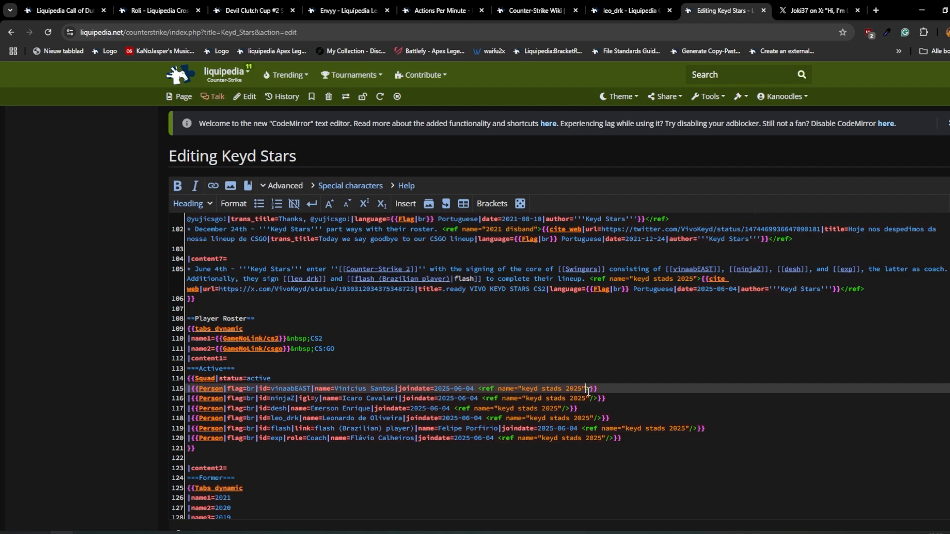
text(/>)
scroll(546, 413, down, 1)
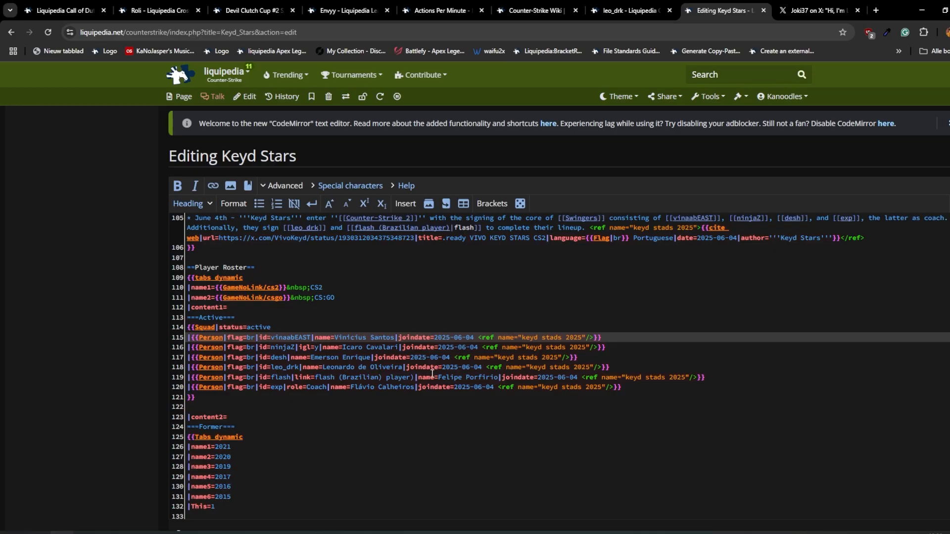
scroll(426, 383, down, 1)
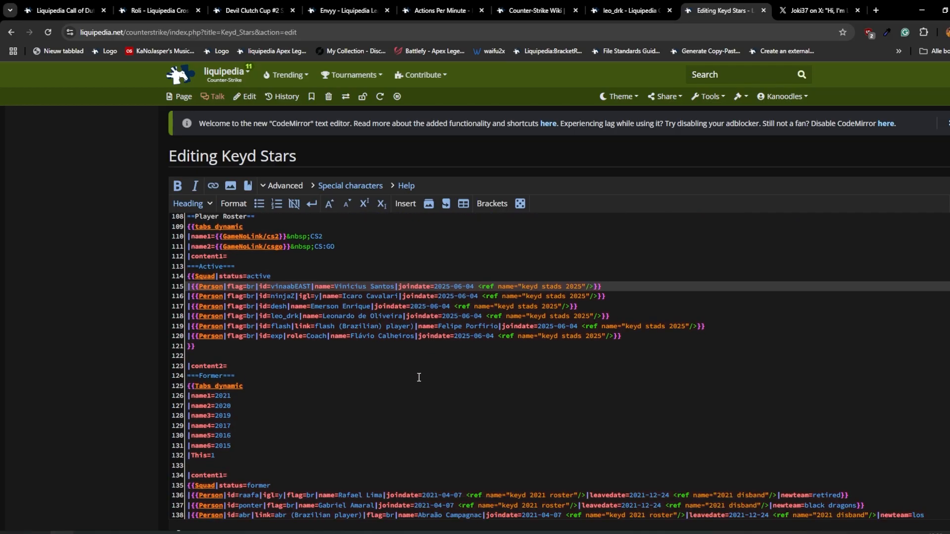
Leave the Keyd Stars source without saving and go back to the League of Legends wiki's main page.
click(13, 35)
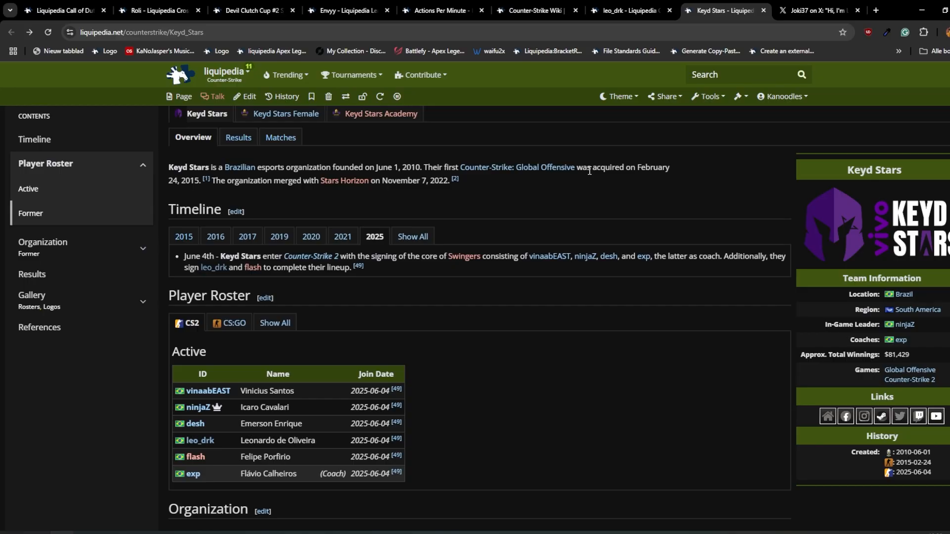
click(418, 9)
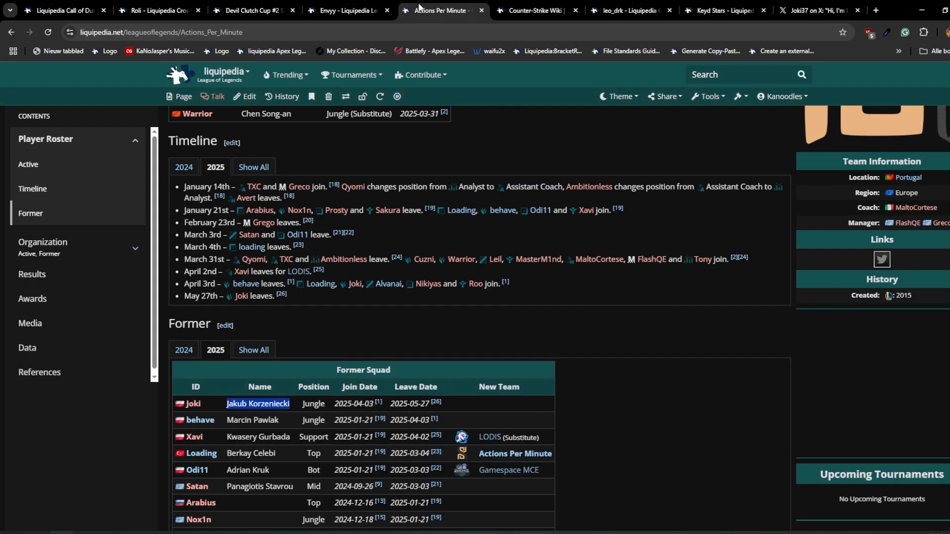
click(180, 75)
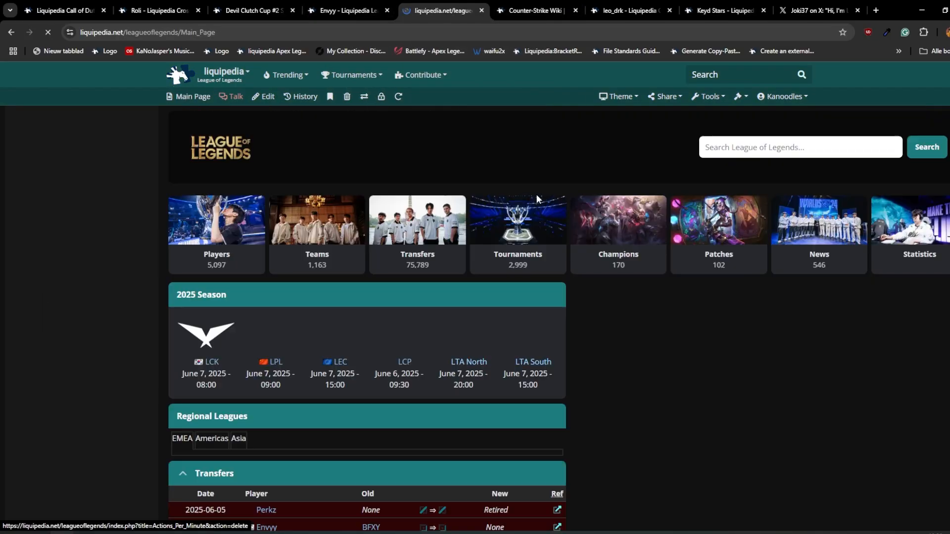
Open the June 2025 Player Transfers page source for editing from the main page's Transfers section.
scroll(536, 194, down, 10)
scroll(542, 328, up, 4)
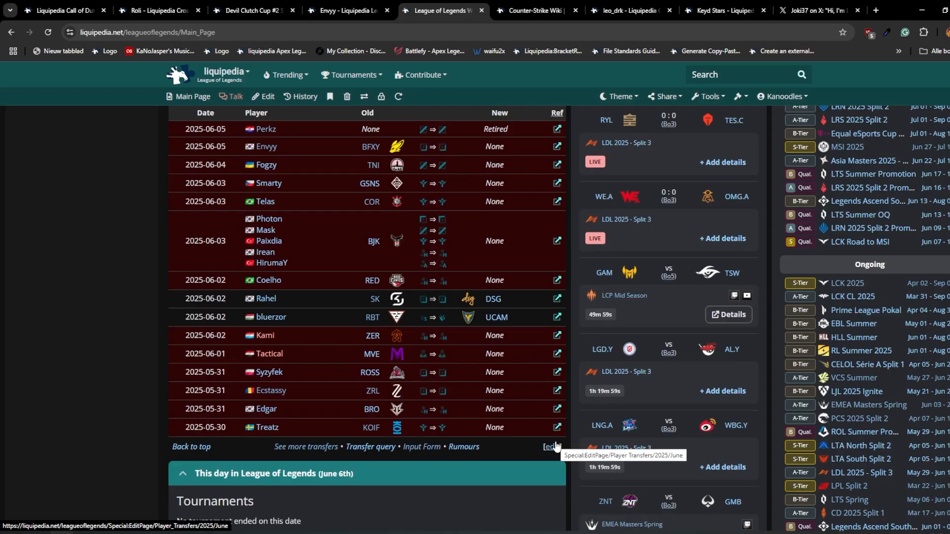
click(556, 448)
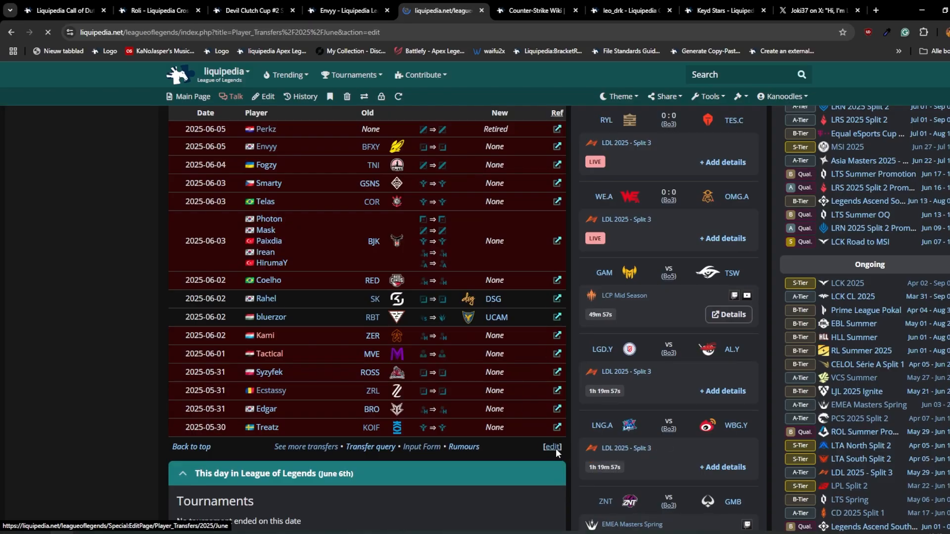
scroll(638, 309, down, 5)
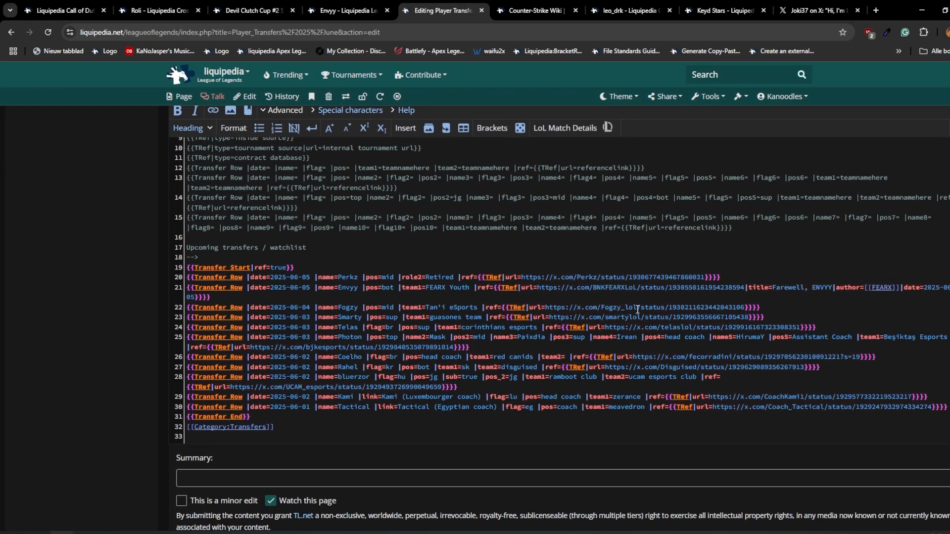
Insert a copy of the Perkz Transfer Row directly below Transfer Start, with name=Midlaner and flag=pl.
click(356, 267)
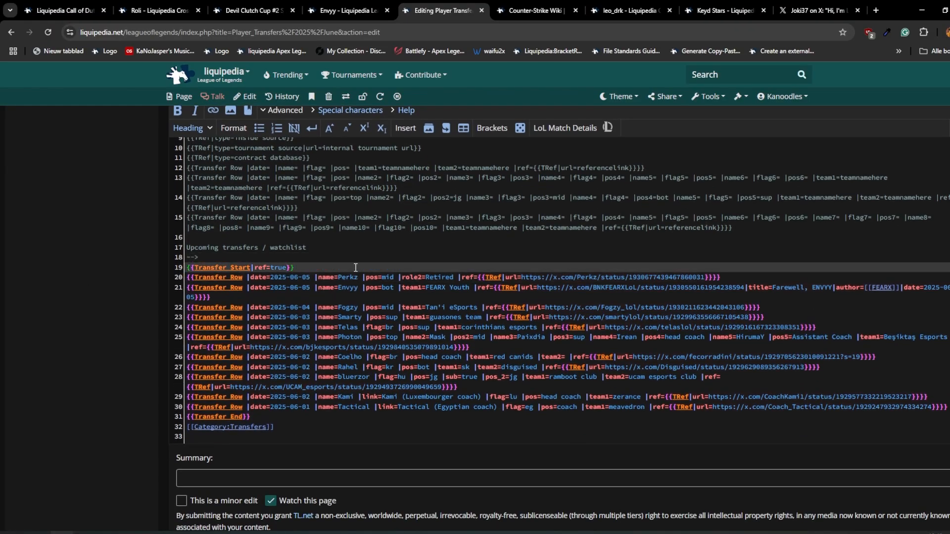
key(Return)
key(ctrl+v)
double_click(347, 277)
text(Midlaner)
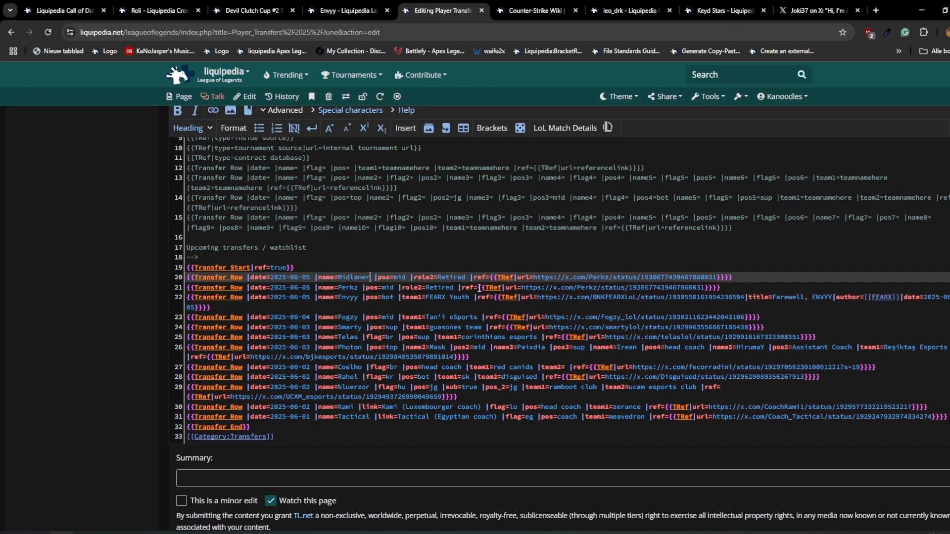
text(|flag=pl)
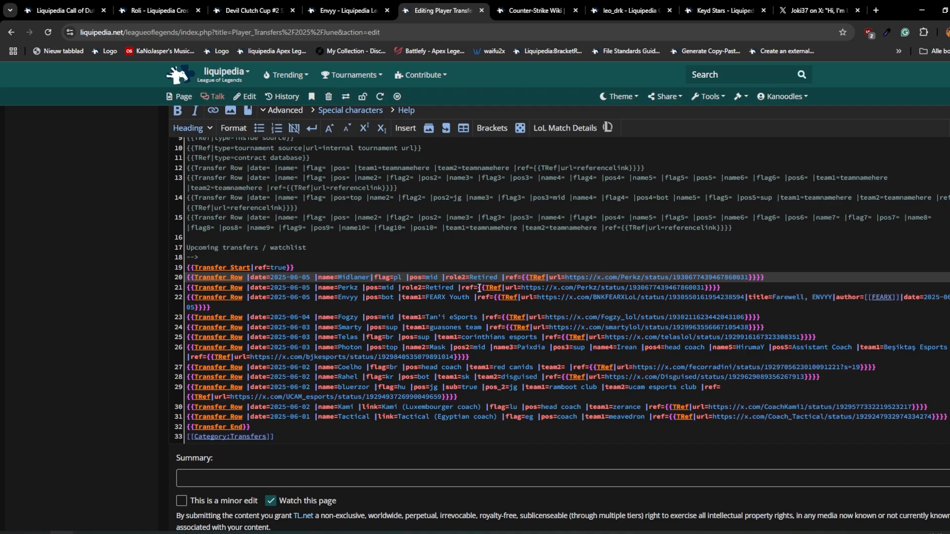
Add team1=team liquid and team2=g2 esports after the Midlaner row's position, and preview the page.
click(444, 278)
text(|t)
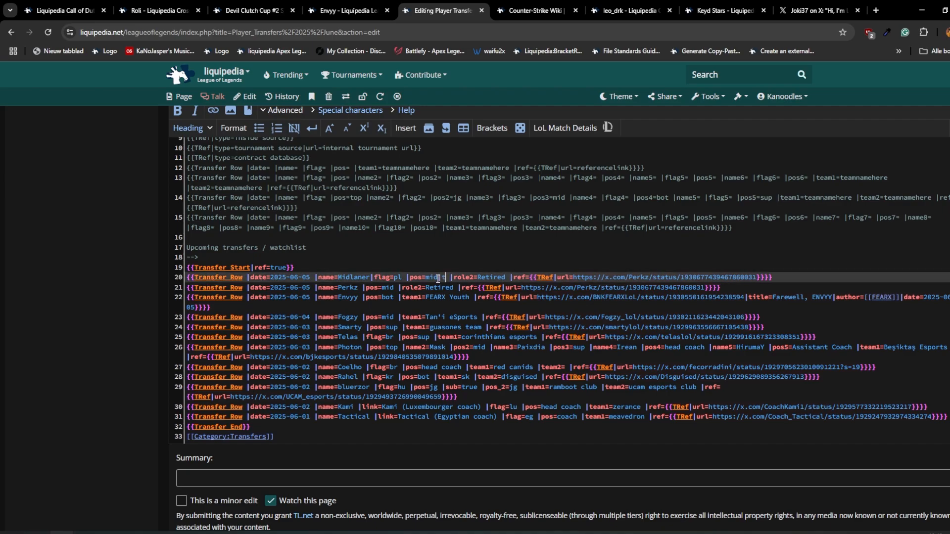
text(eam1=team liqu)
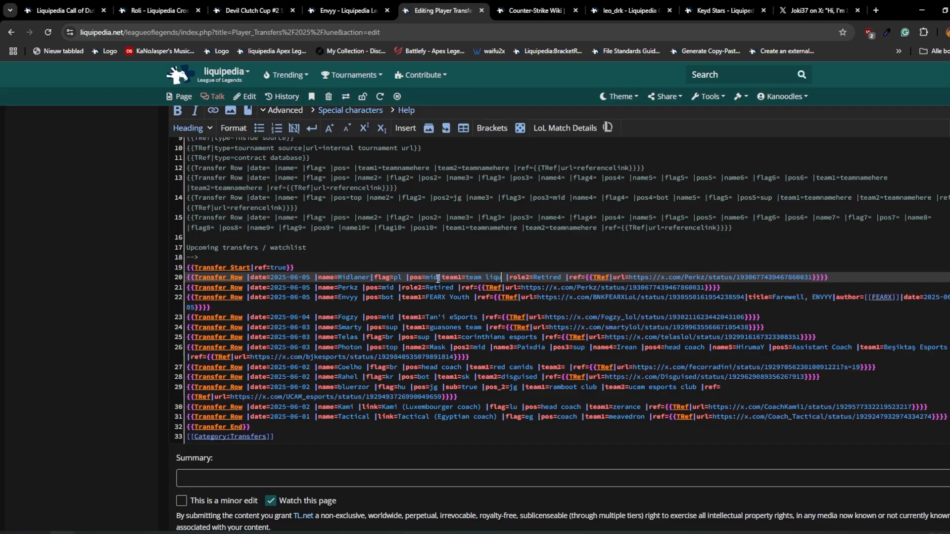
text(id|team2=g2 esports)
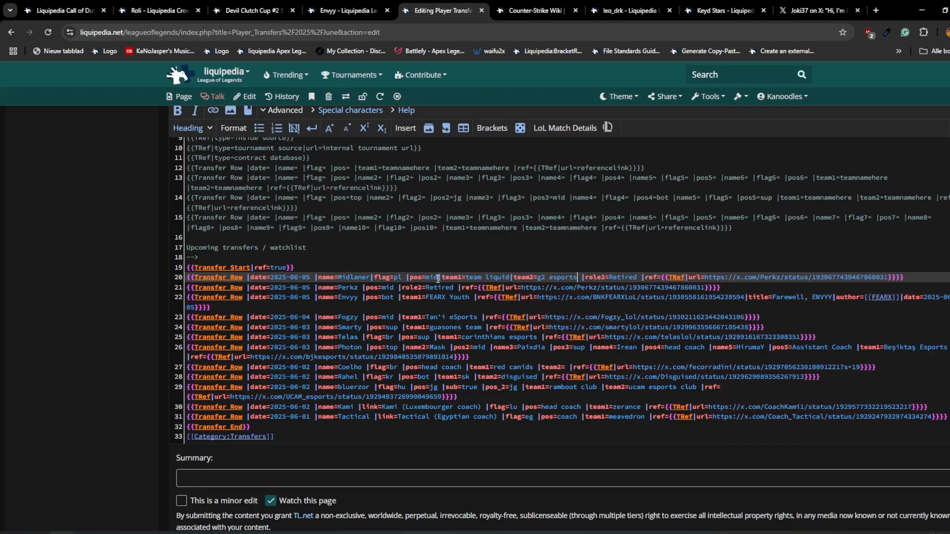
scroll(438, 278, down, 5)
click(289, 450)
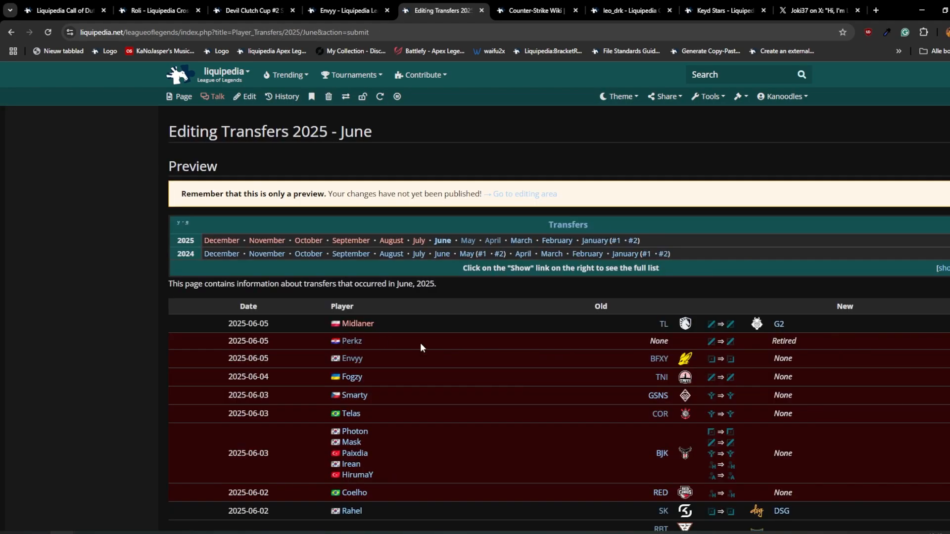